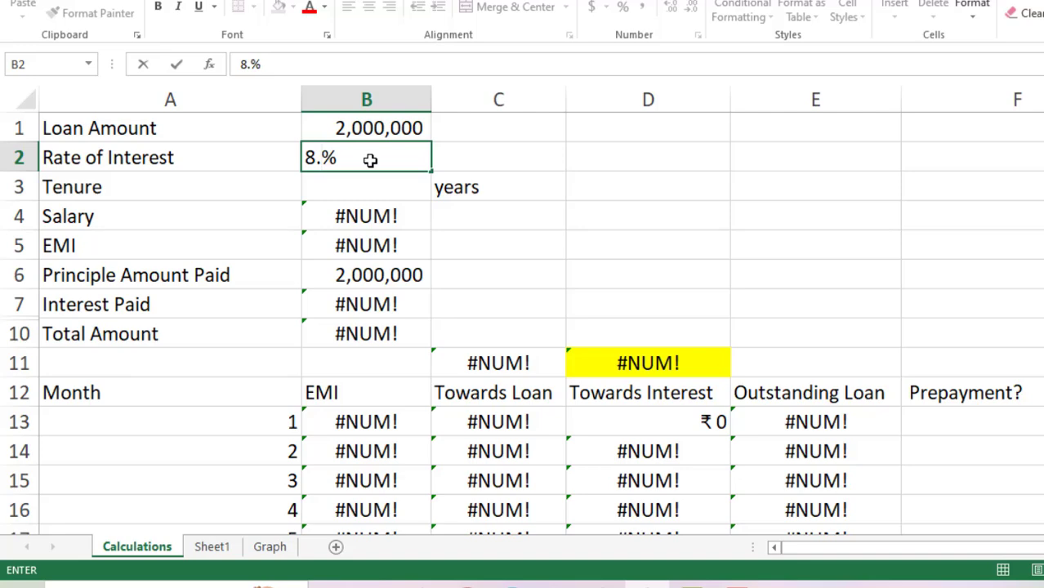
Step: Set the Rate of Interest to 8.5% and the Tenure to 20 years
text(5)
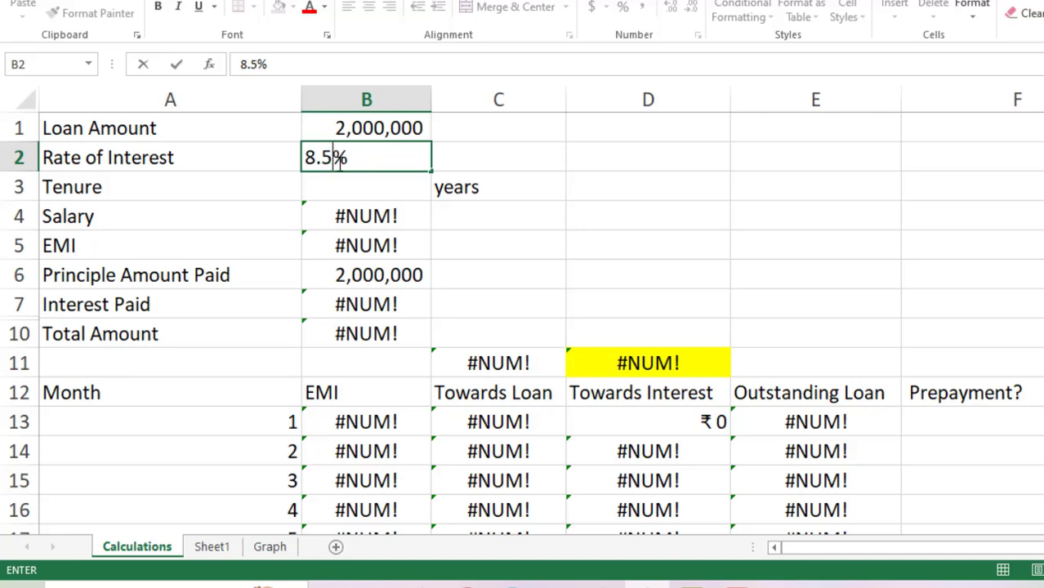
click(644, 191)
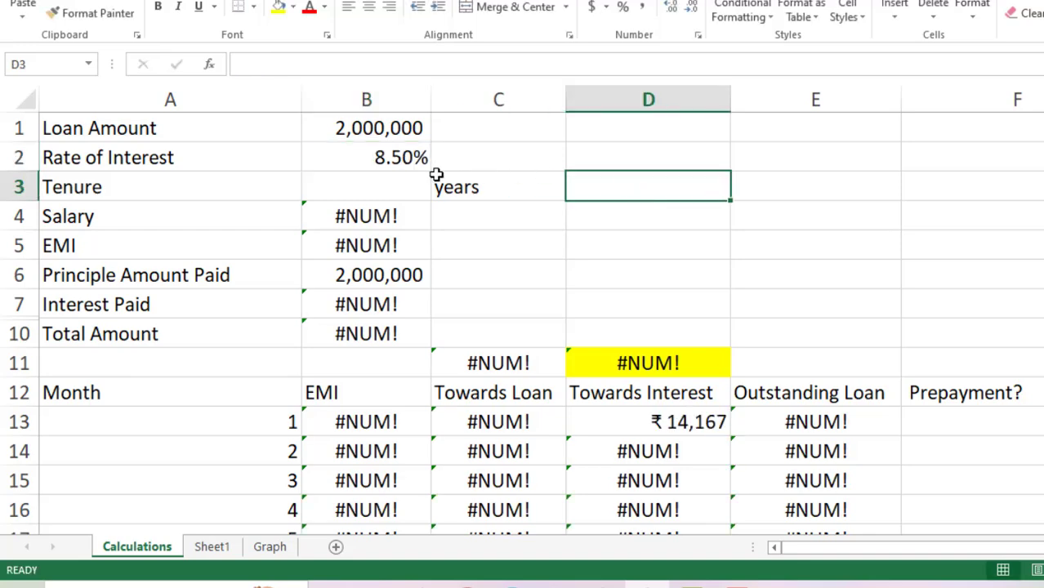
click(400, 181)
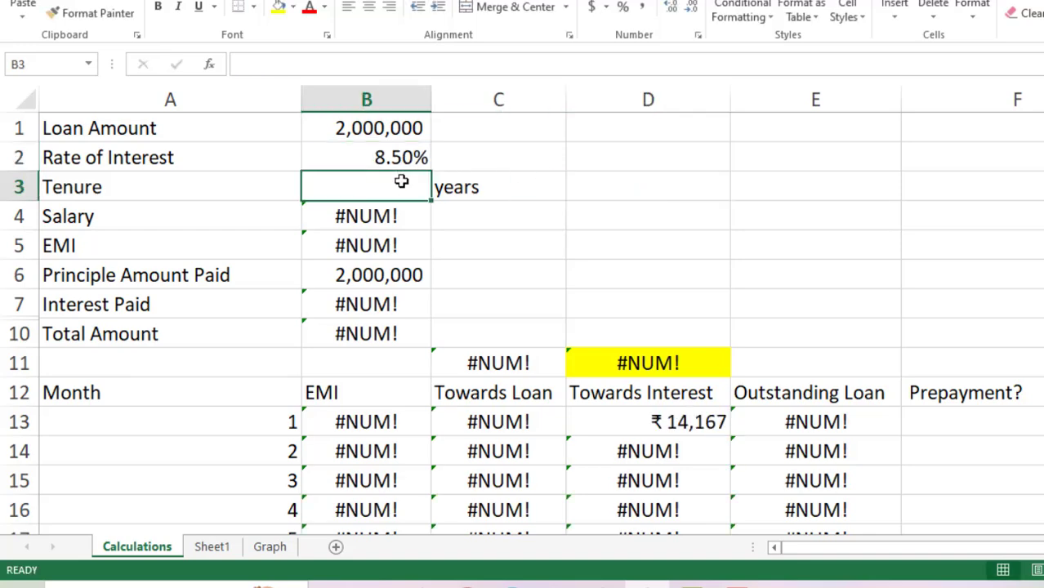
text(20)
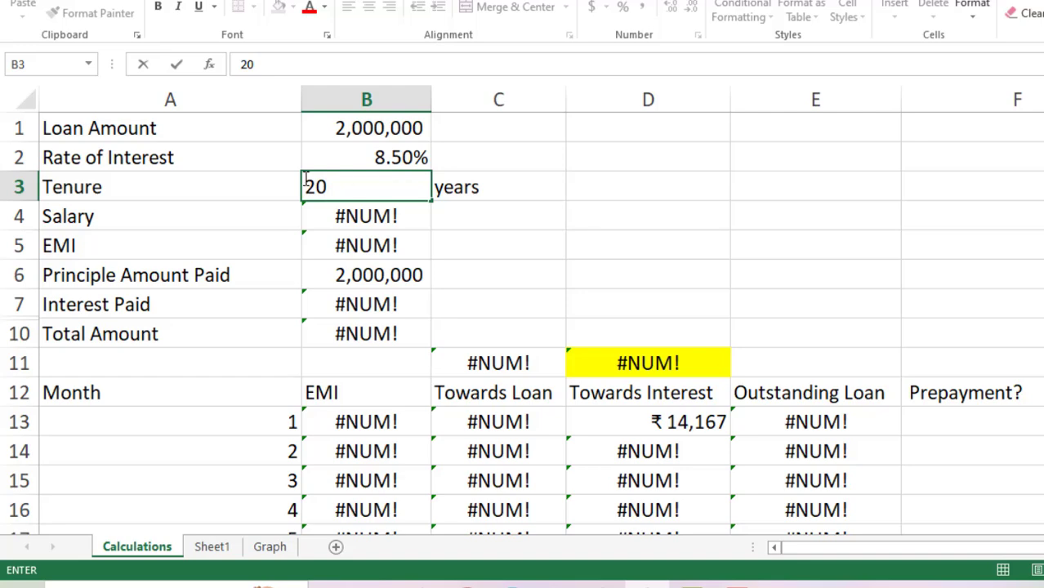
click(620, 224)
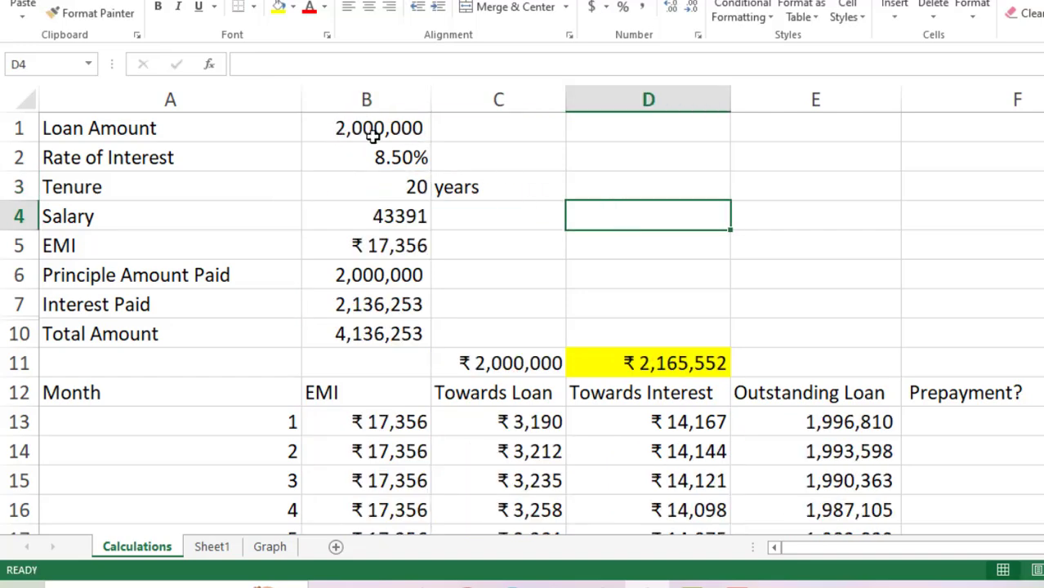
Step: Examine the Salary, EMI, Principle Amount Paid, Interest Paid and Total Amount formulas alongside the loan amount
click(384, 216)
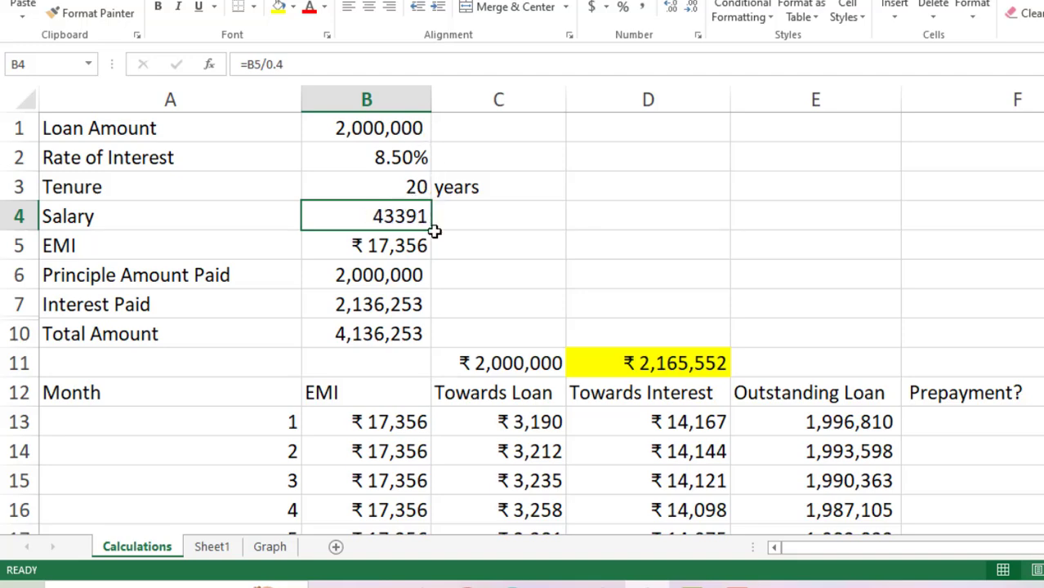
click(327, 255)
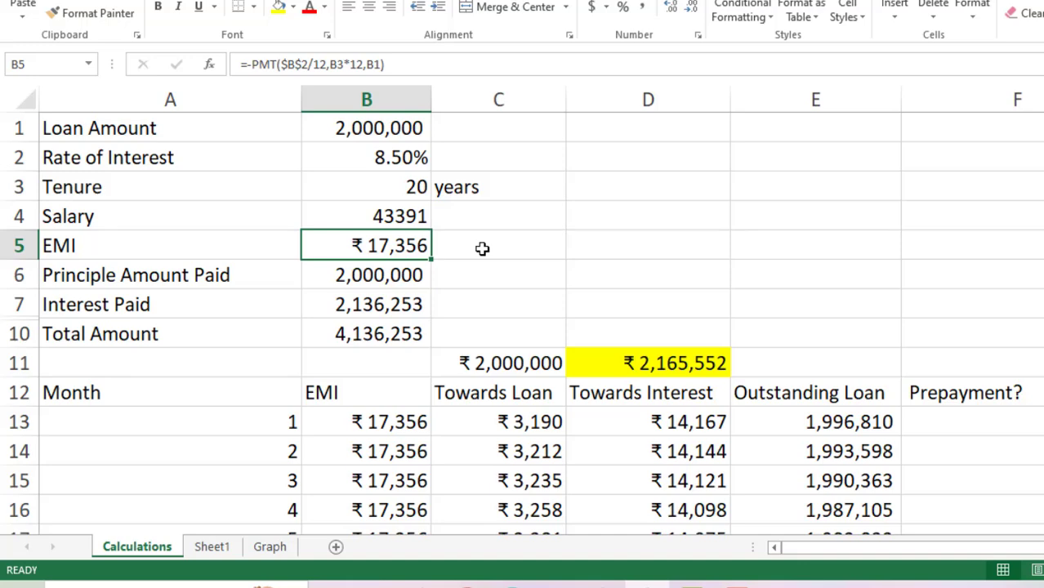
click(322, 277)
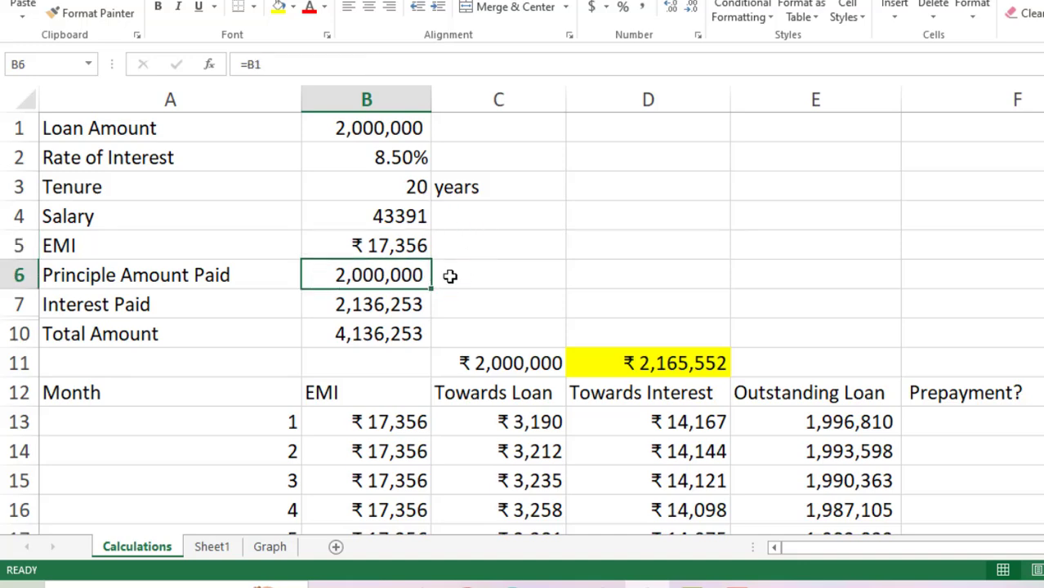
click(331, 306)
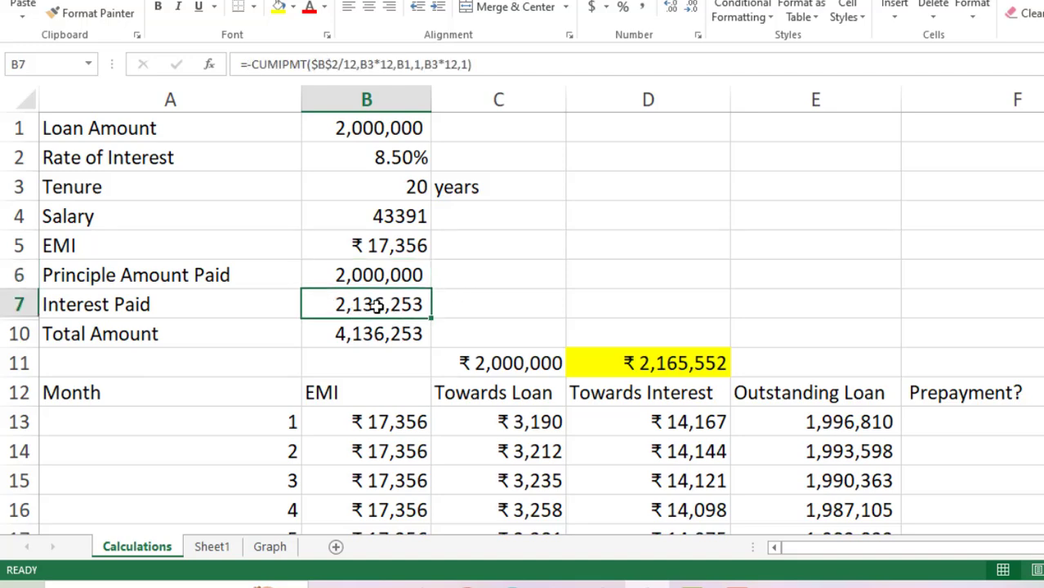
click(311, 334)
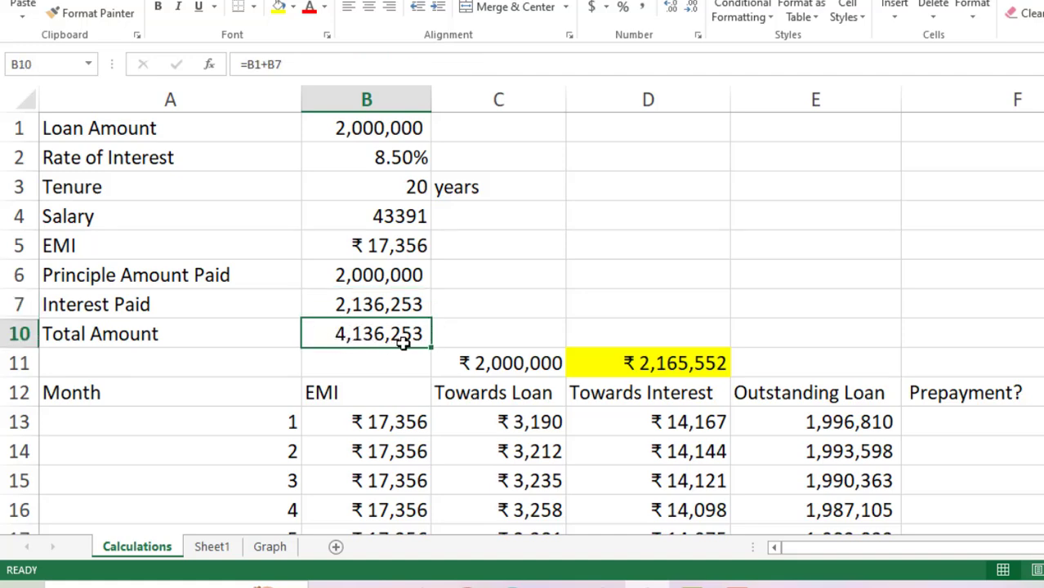
click(326, 126)
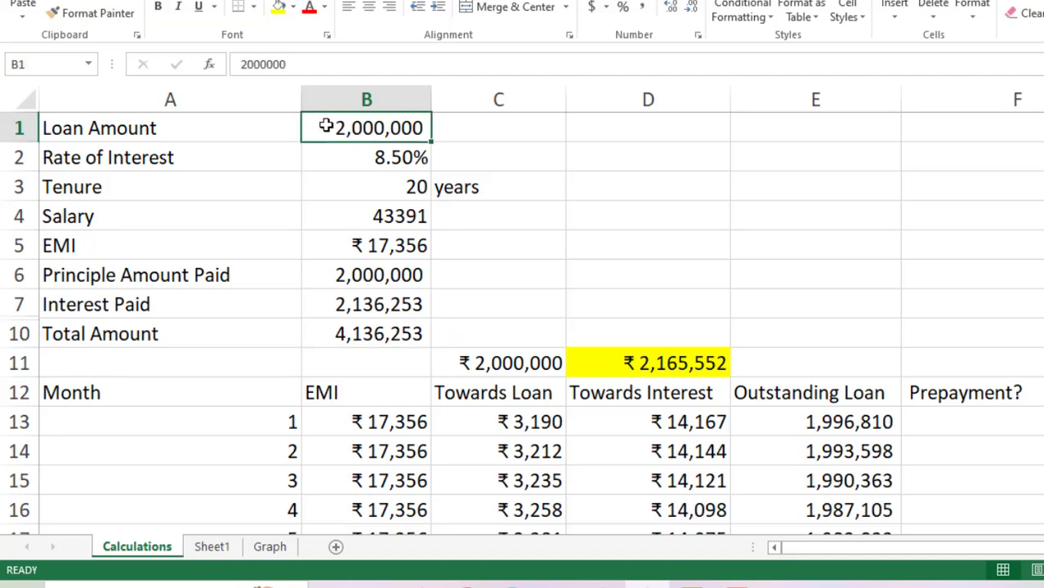
click(319, 335)
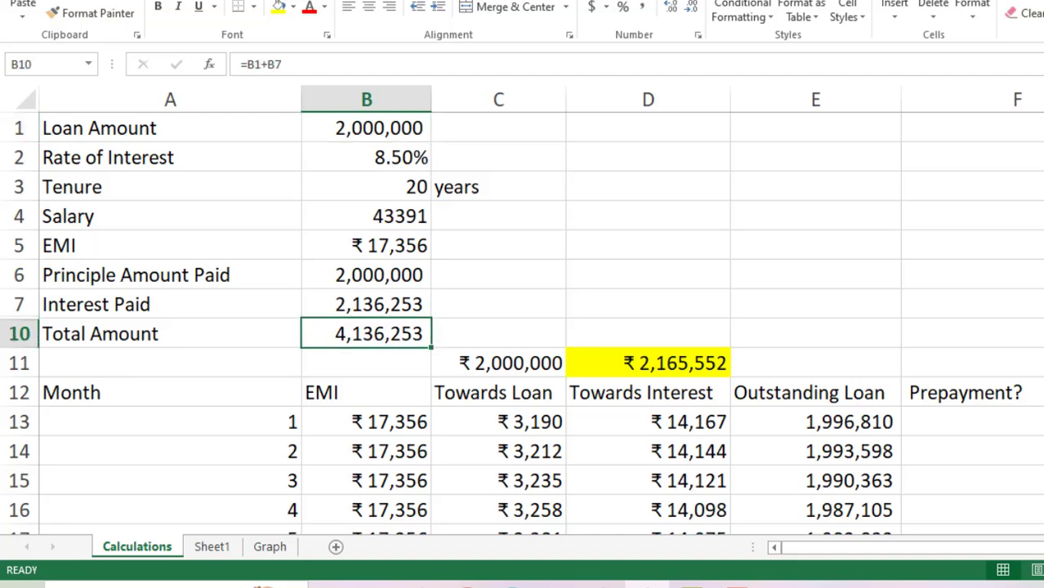
Step: Inspect the monthly schedule's month and EMI columns and the totals above Towards Loan and Towards Interest
scroll(523, 327, down, 3)
scroll(524, 326, up, 1)
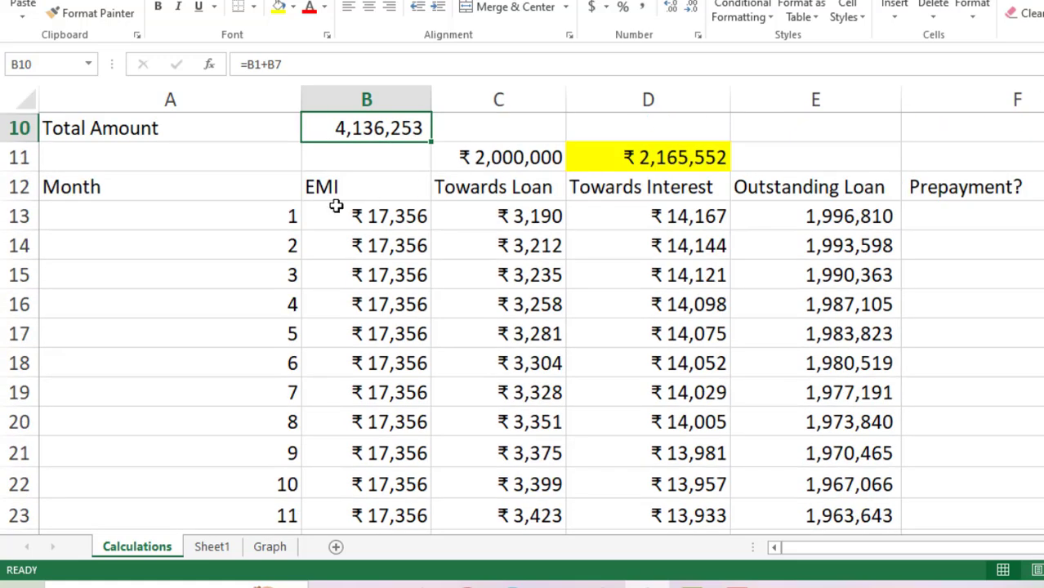
click(257, 191)
click(256, 215)
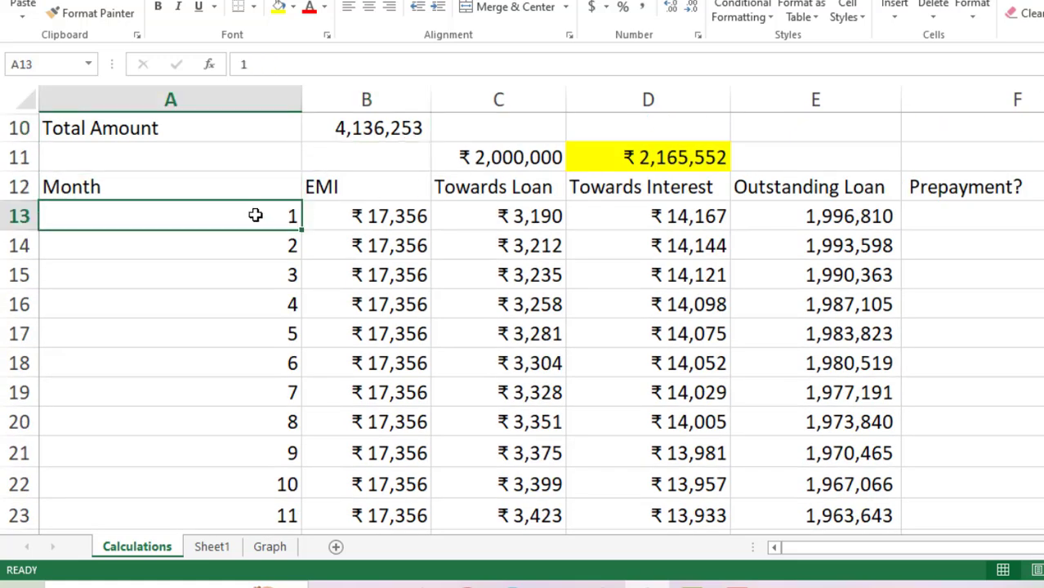
click(393, 186)
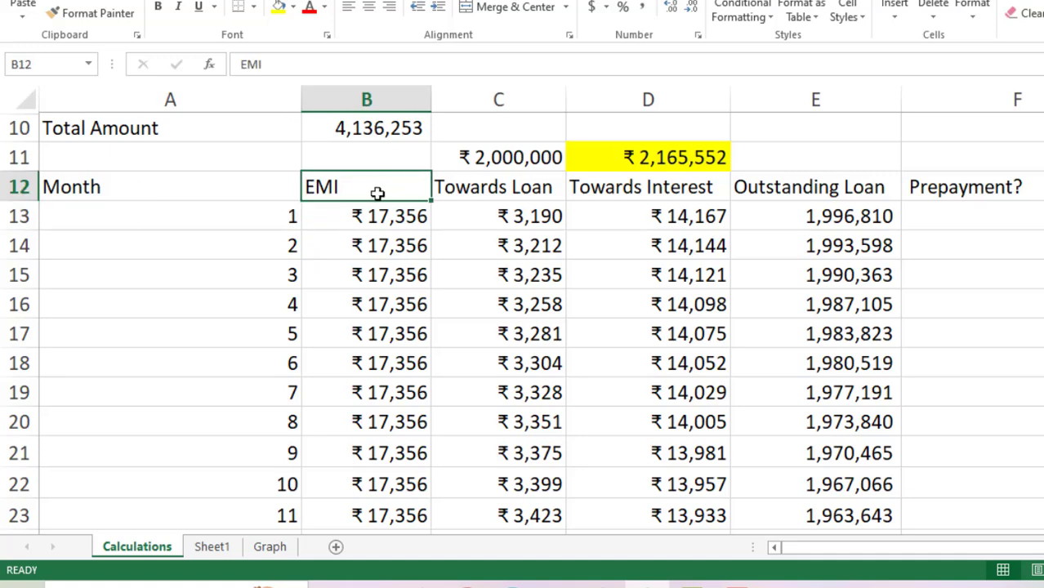
click(345, 216)
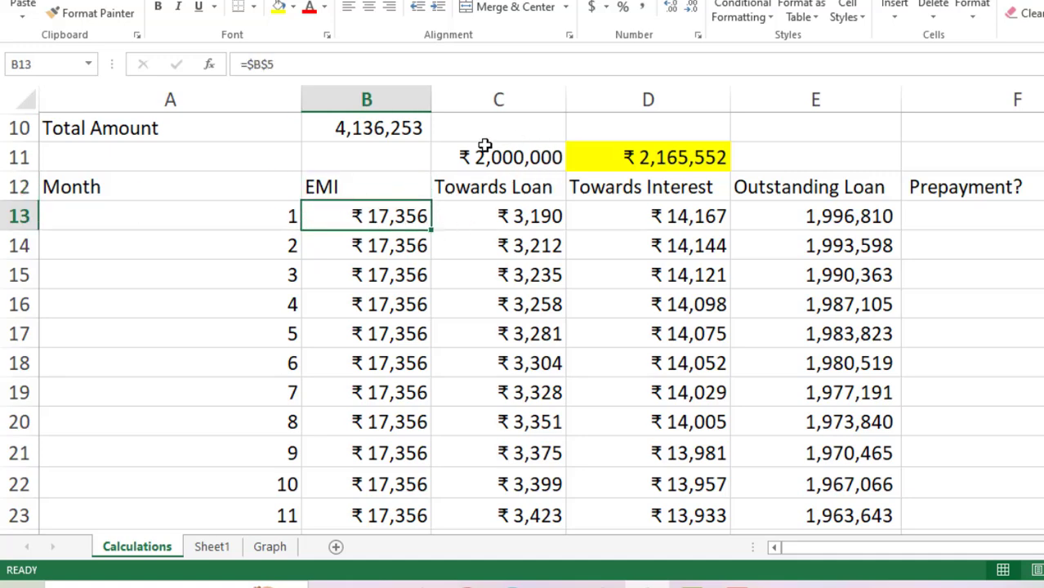
click(507, 158)
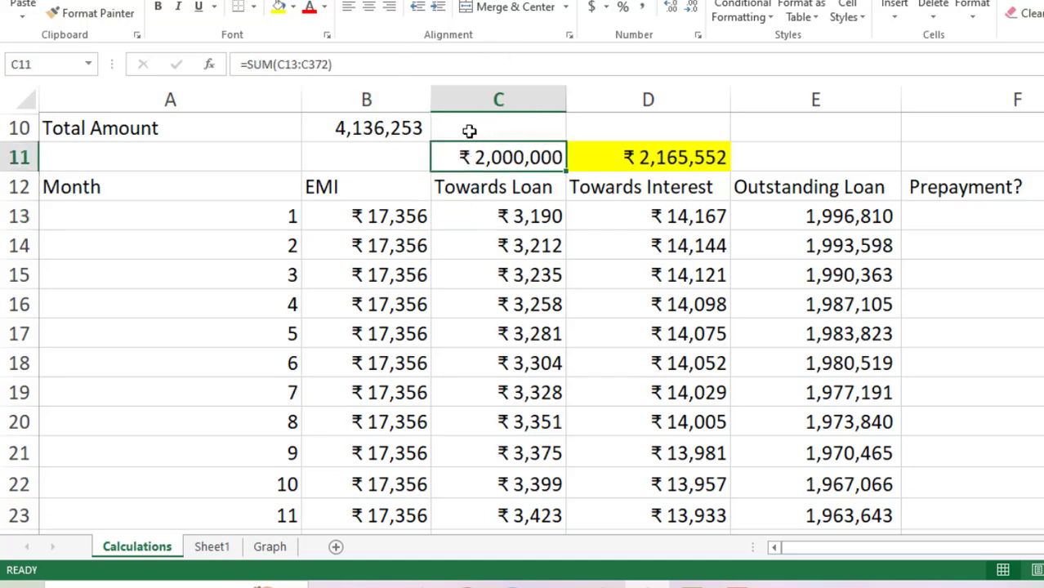
click(593, 162)
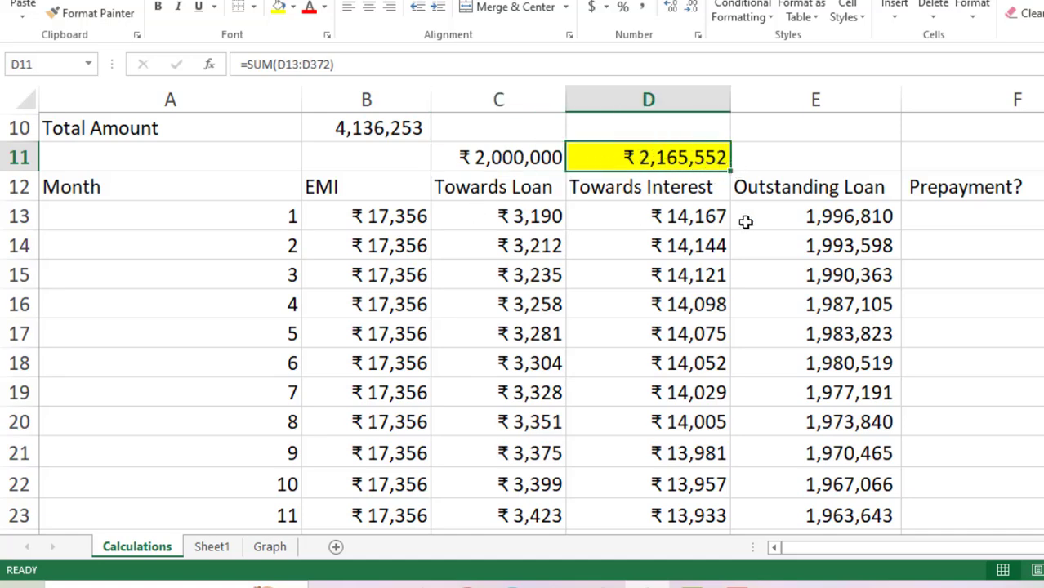
click(380, 217)
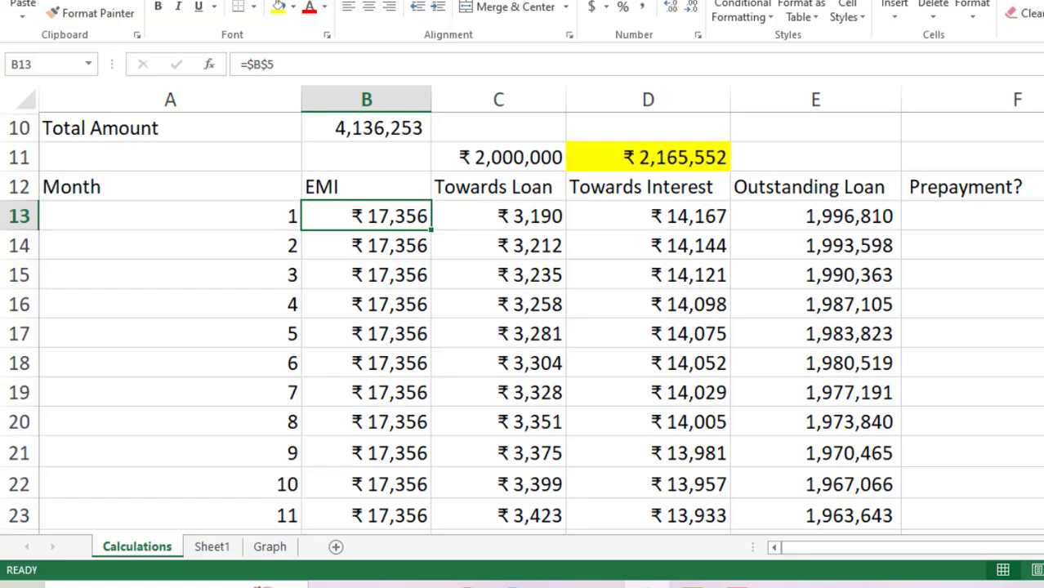
Step: Review the repayment schedule down to month 240 and check its Outstanding Loan cell, returning to the loan summary
scroll(523, 324, down, 20)
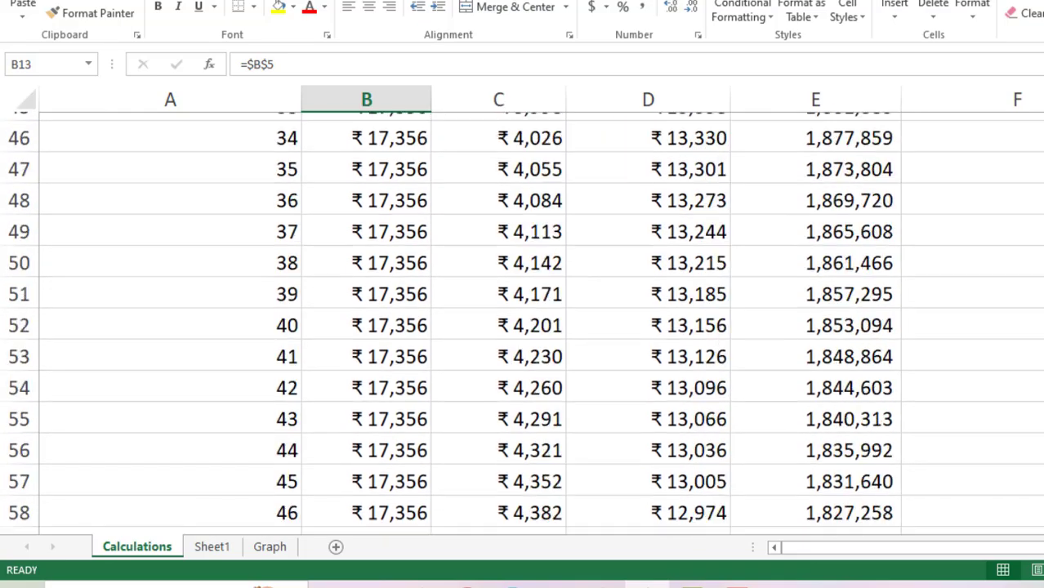
scroll(523, 324, down, 20)
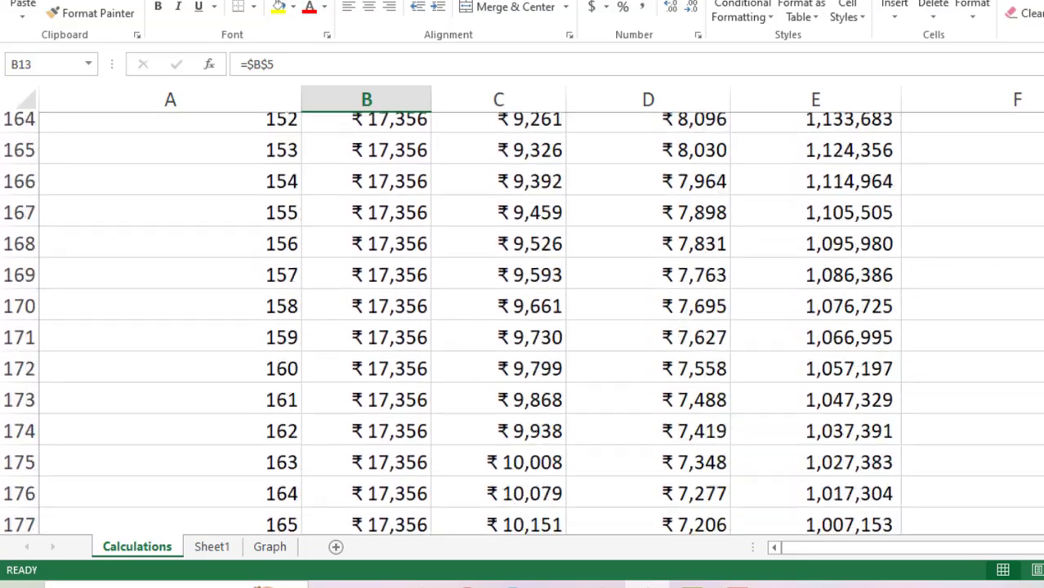
scroll(523, 323, down, 17)
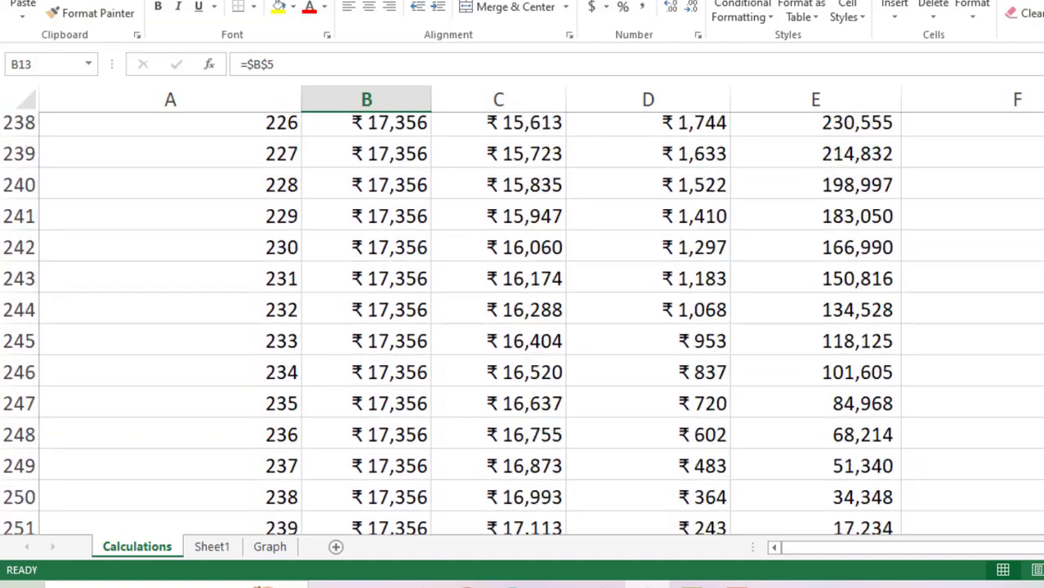
scroll(651, 193, up, 2)
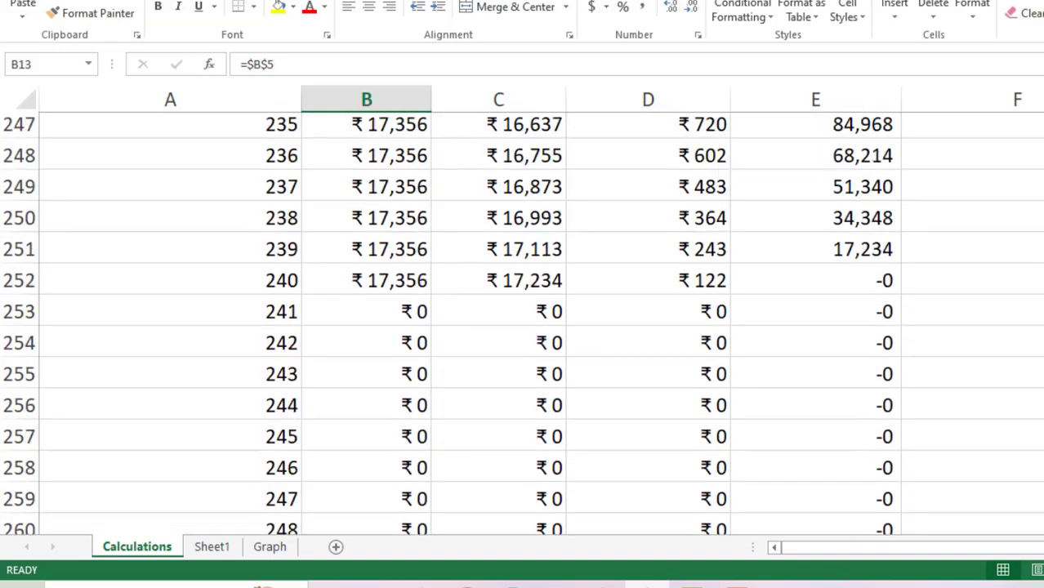
click(890, 286)
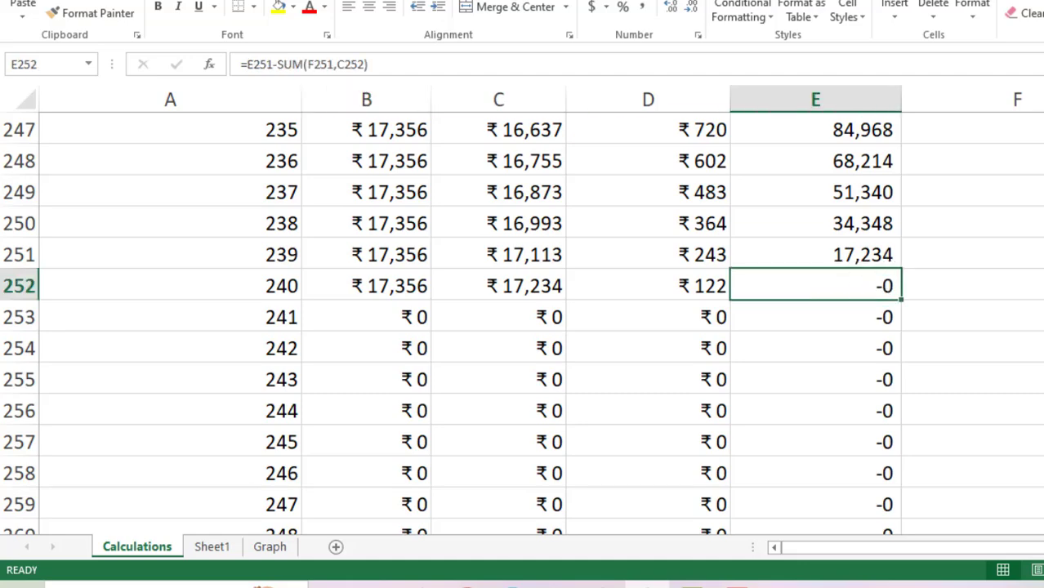
scroll(523, 324, up, 20)
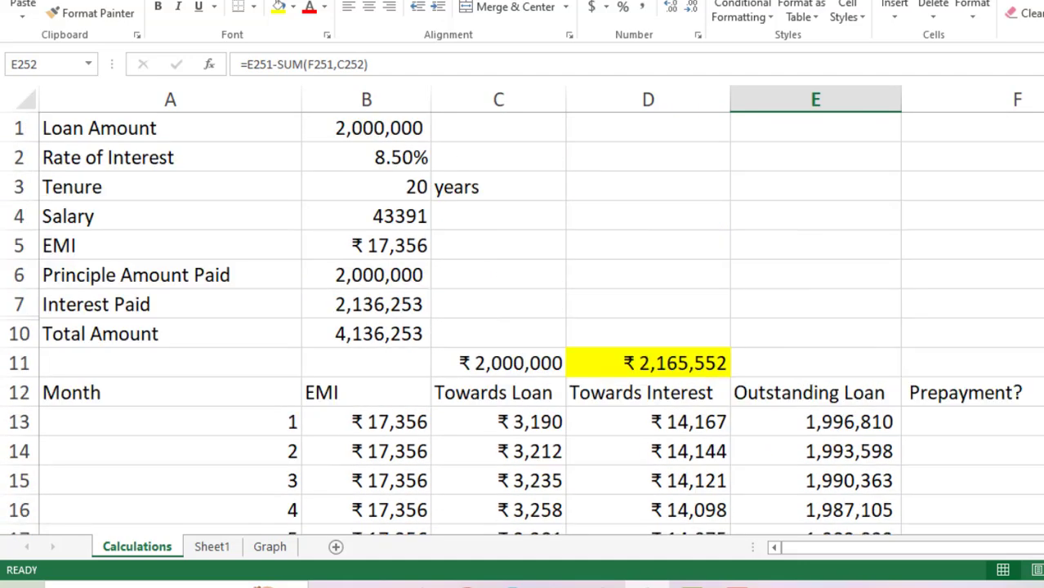
Step: Check the Towards Interest total against Interest Paid, and unhide rows 8 and 9 between Interest Paid and Total Amount
click(613, 369)
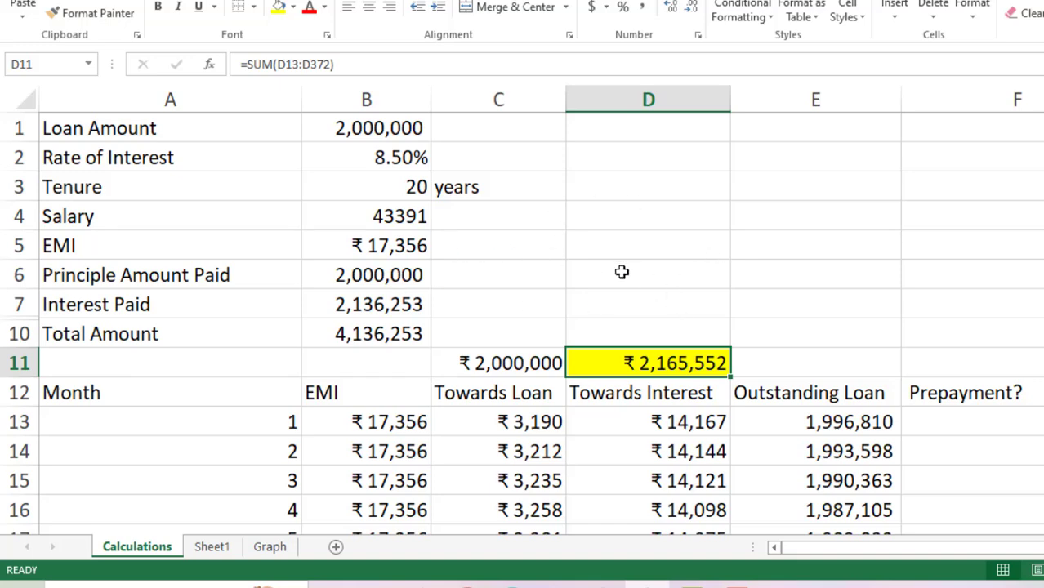
click(327, 304)
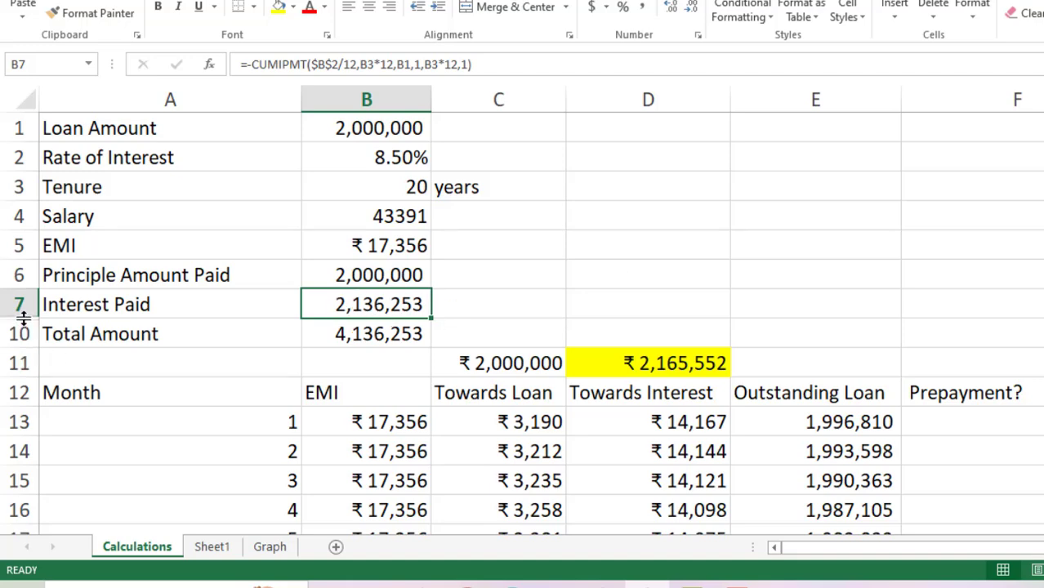
drag(23, 318, 27, 346)
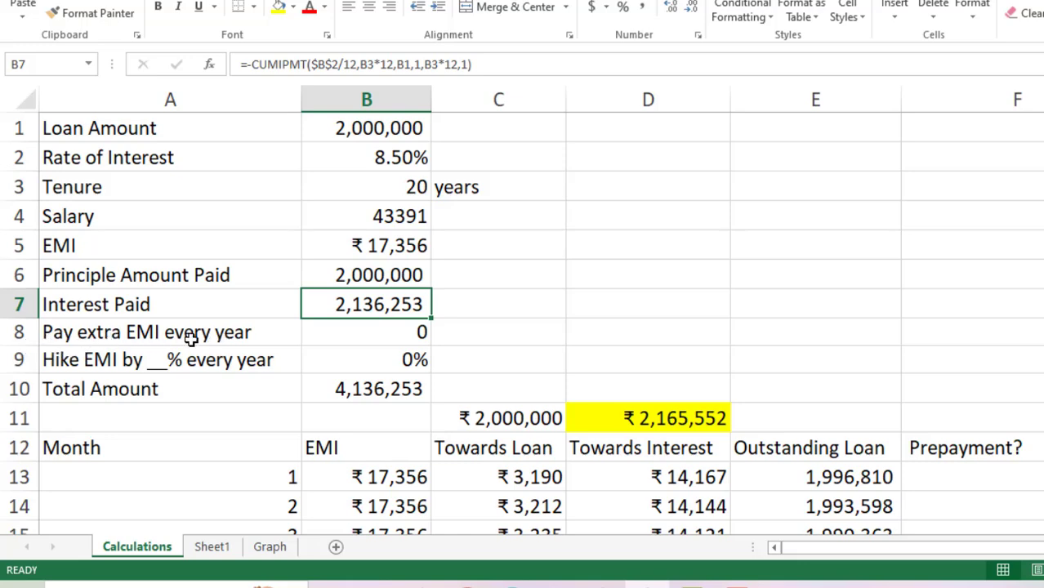
click(232, 331)
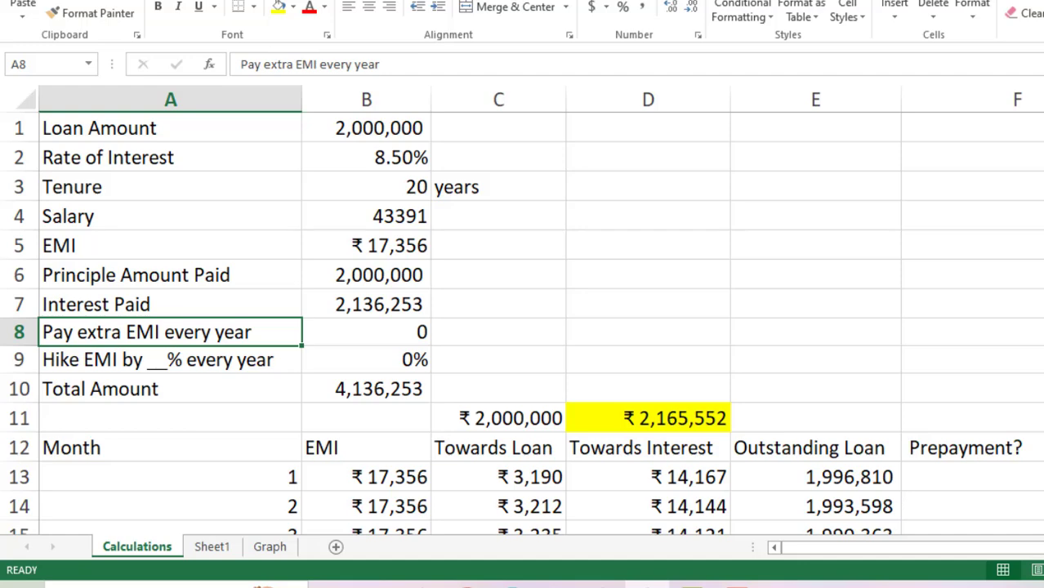
Step: Examine the Towards Loan total, the month 1 EMI, loan and interest formulas, and the month 2 Towards Loan formula
scroll(521, 324, down, 3)
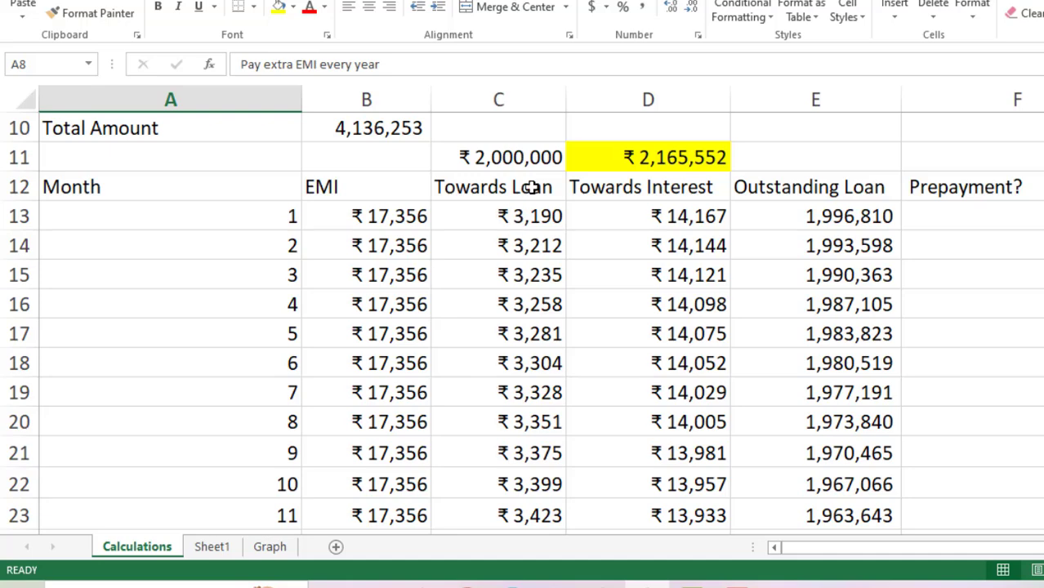
click(501, 159)
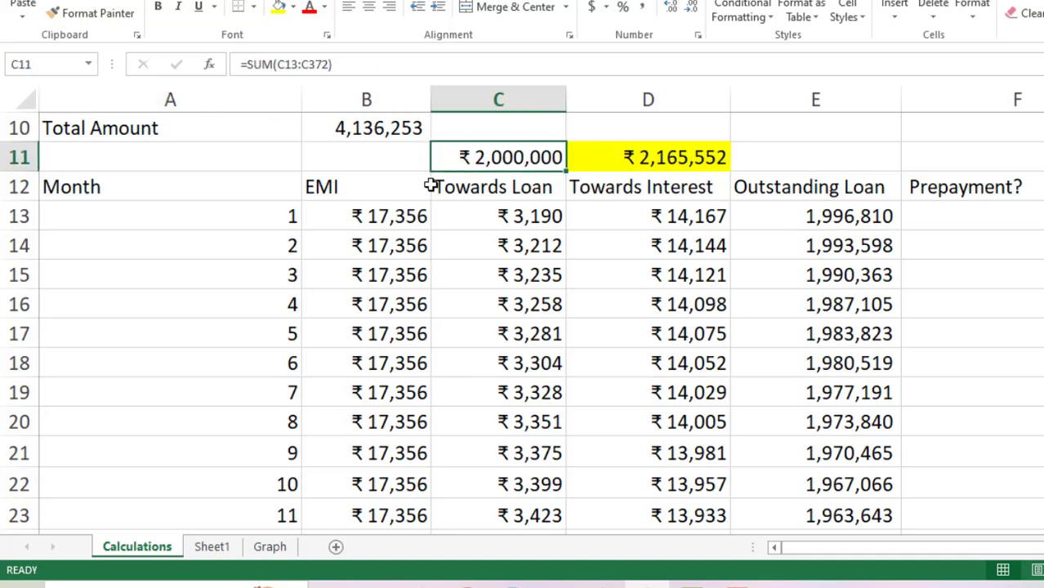
click(358, 210)
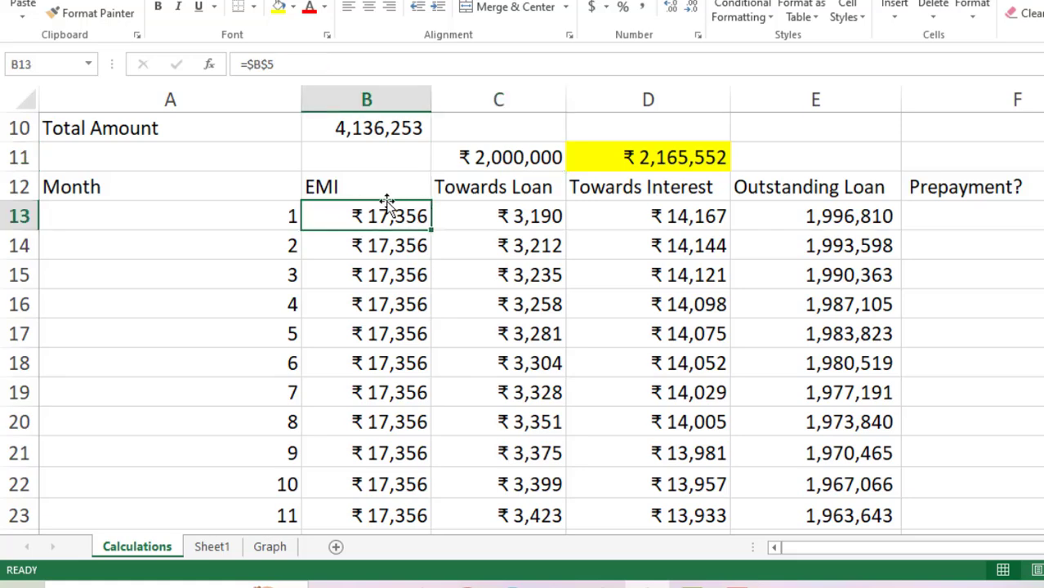
click(493, 215)
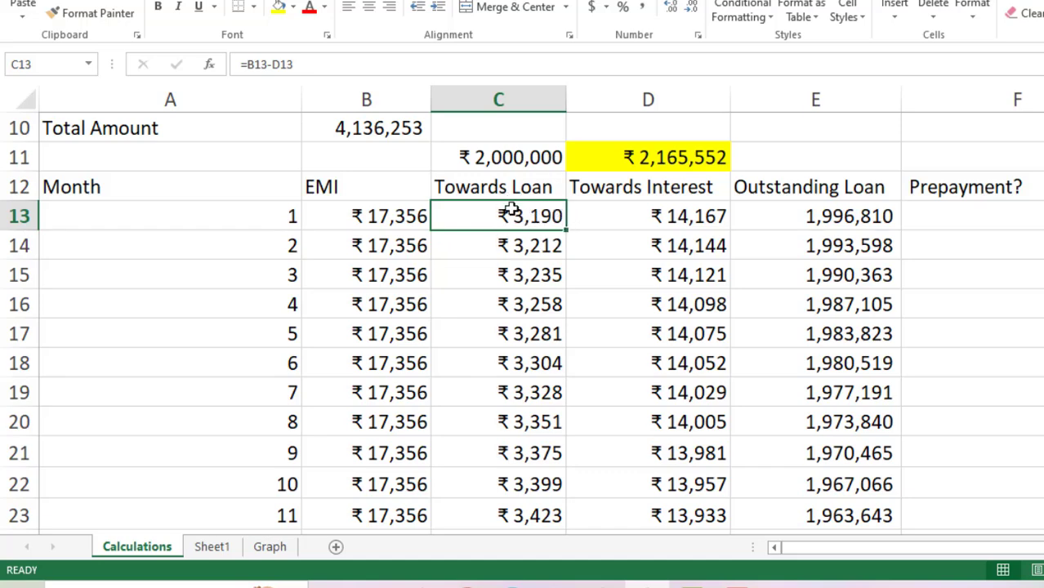
click(661, 215)
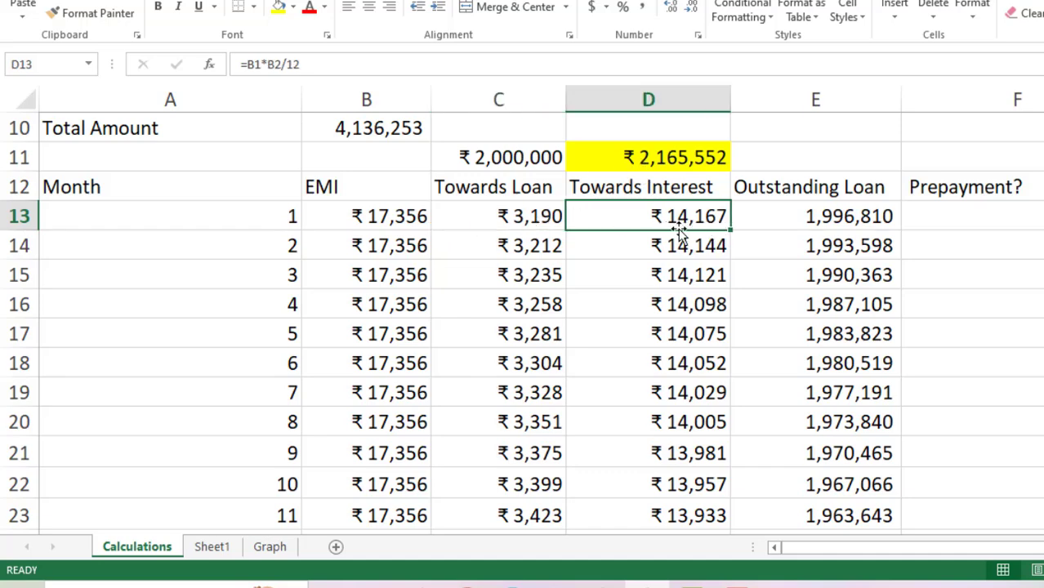
click(483, 246)
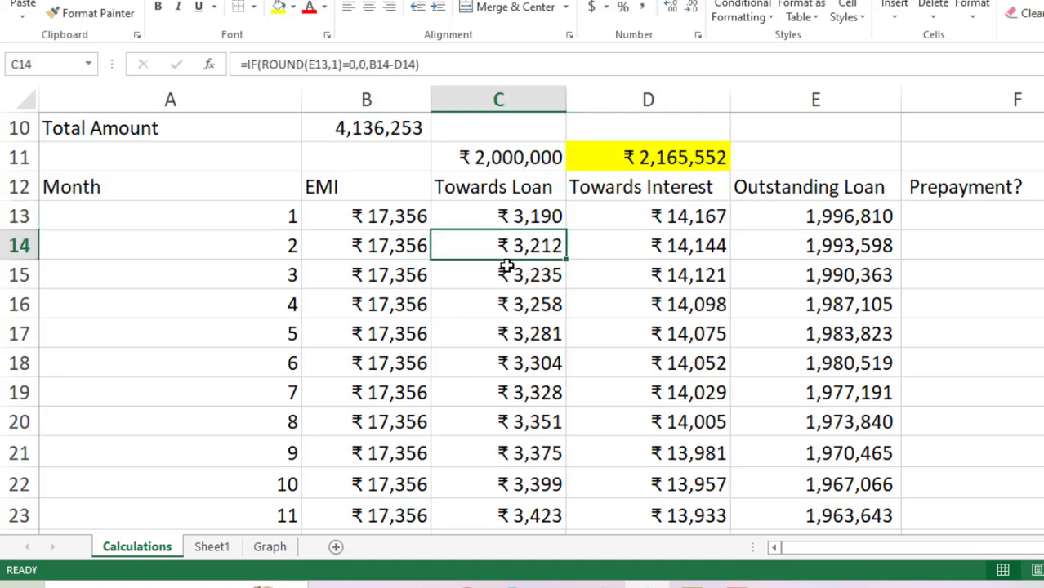
Step: Examine the month 2 Towards Interest formula and compare how the Towards Loan and Towards Interest amounts develop over the months
click(639, 245)
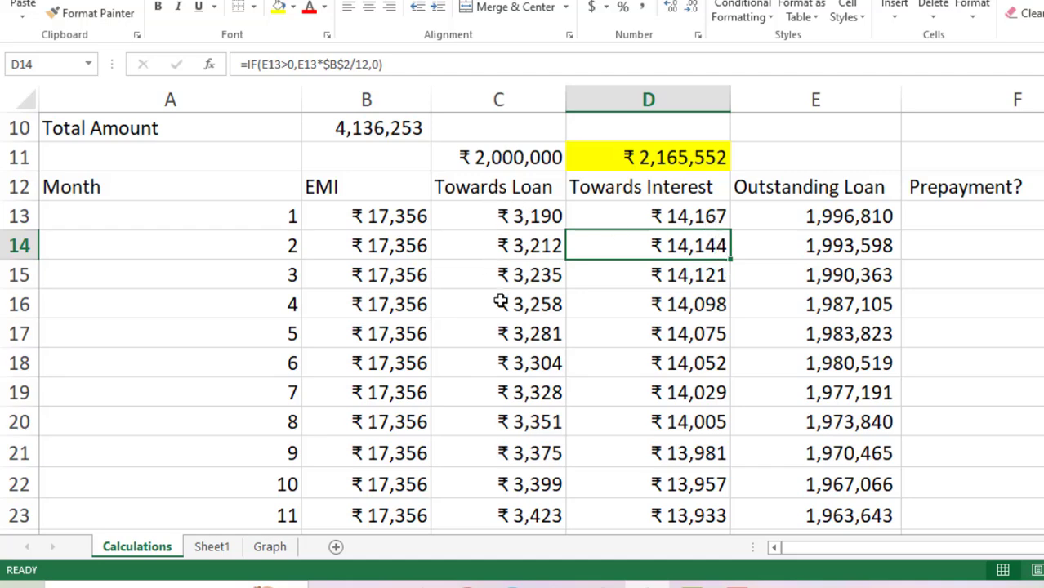
drag(483, 187, 494, 414)
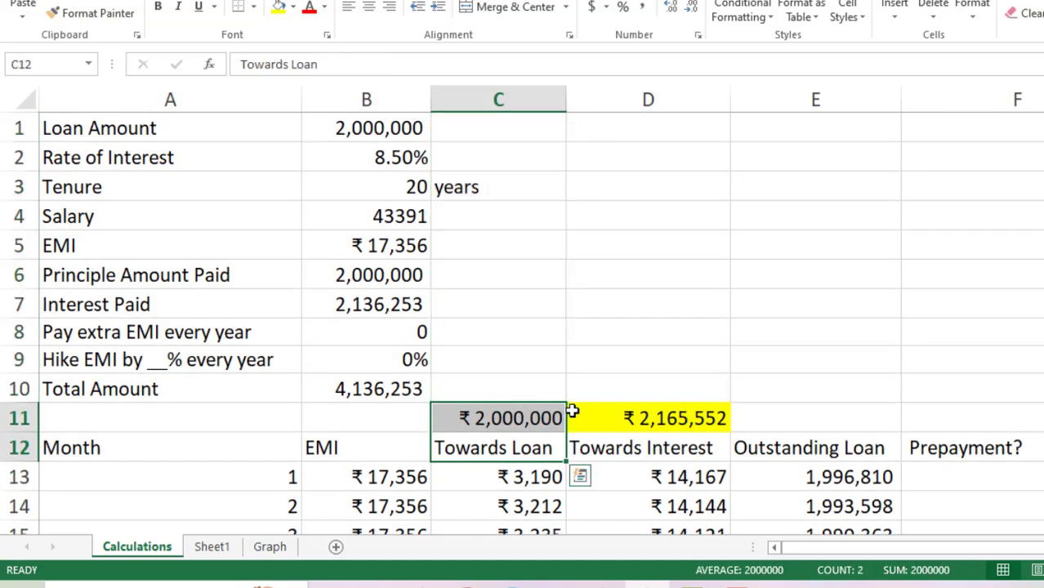
drag(636, 443, 656, 336)
click(989, 324)
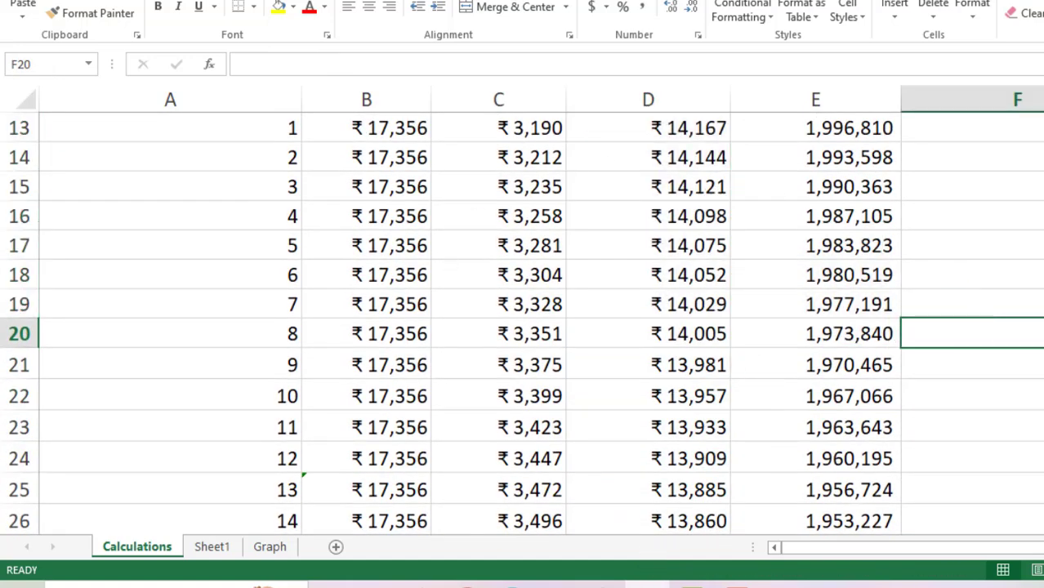
scroll(521, 321, up, 3)
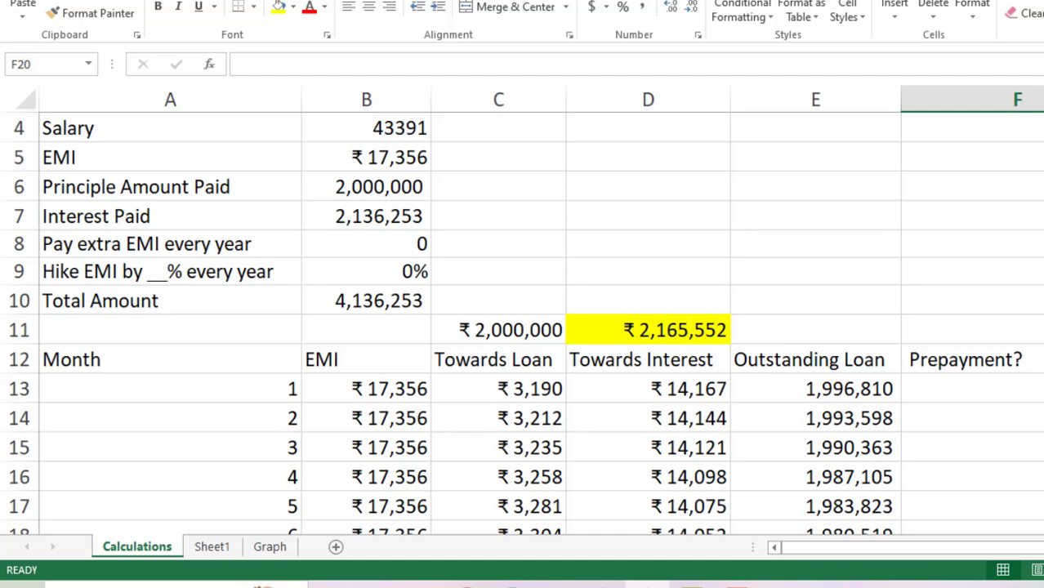
drag(478, 386, 523, 186)
click(1001, 266)
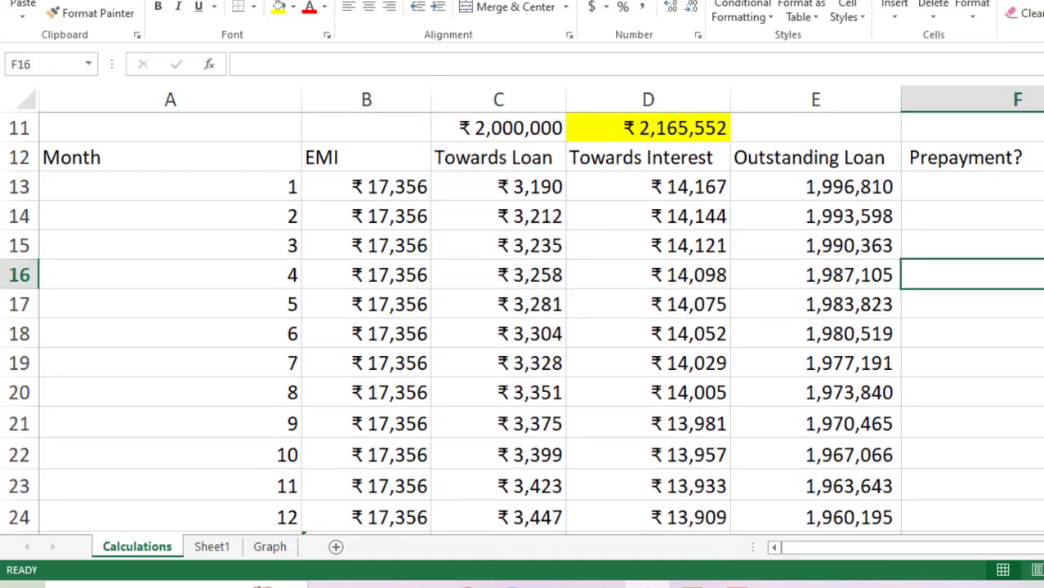
scroll(522, 323, up, 3)
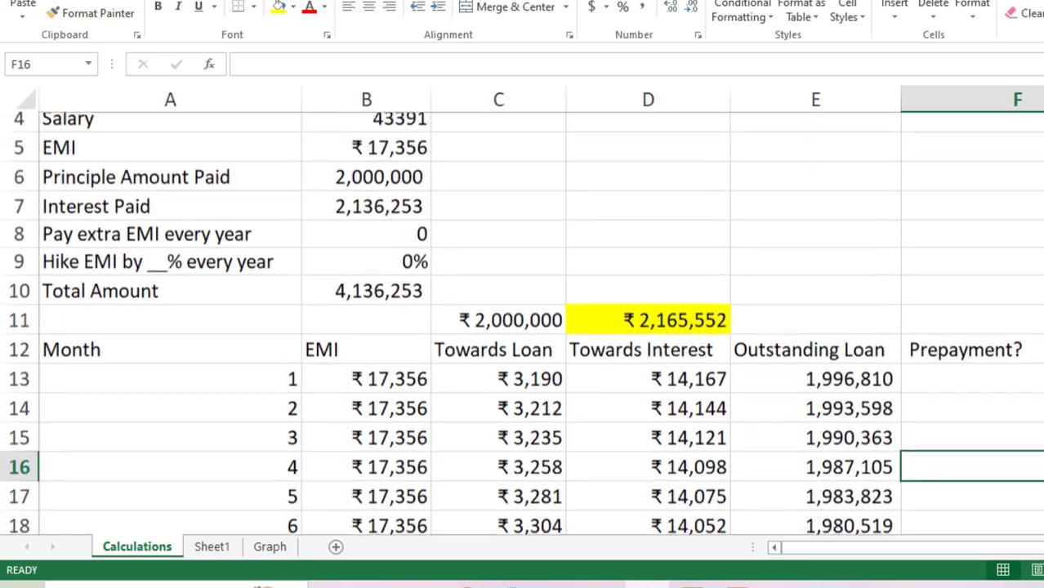
Step: Review the Loan Repayment chart on the Graph sheet down to its month axis and legend, and return to the Calculations sheet
click(270, 547)
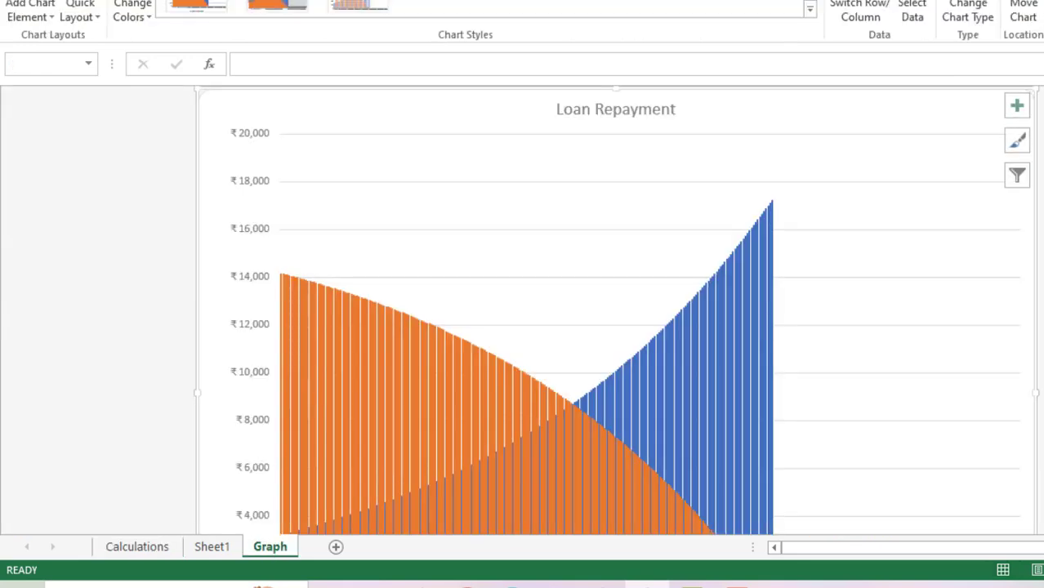
scroll(523, 311, down, 3)
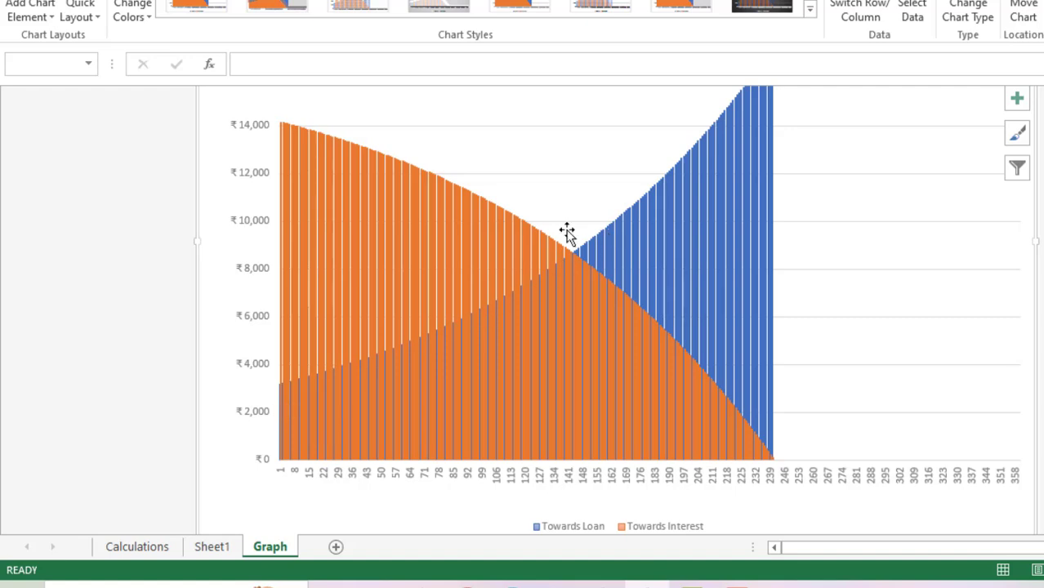
mouse_move(746, 415)
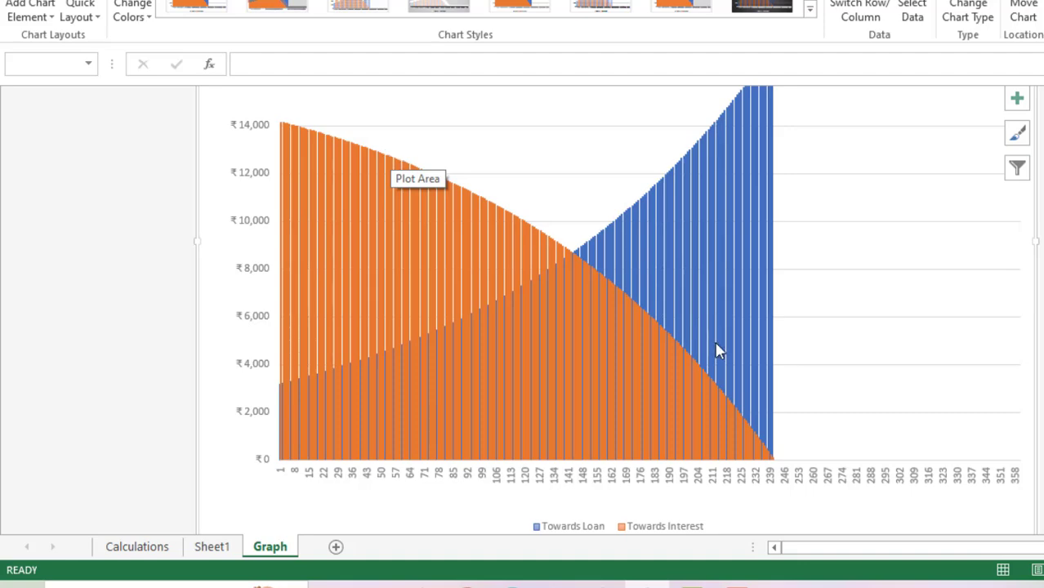
click(131, 549)
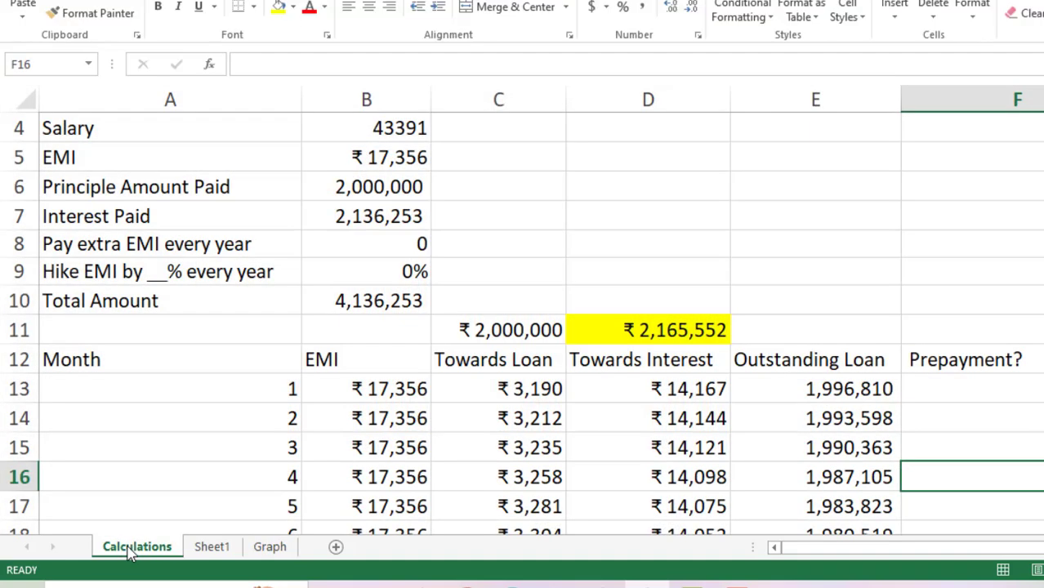
Step: Set the Pay extra EMI every year value to 1
click(82, 245)
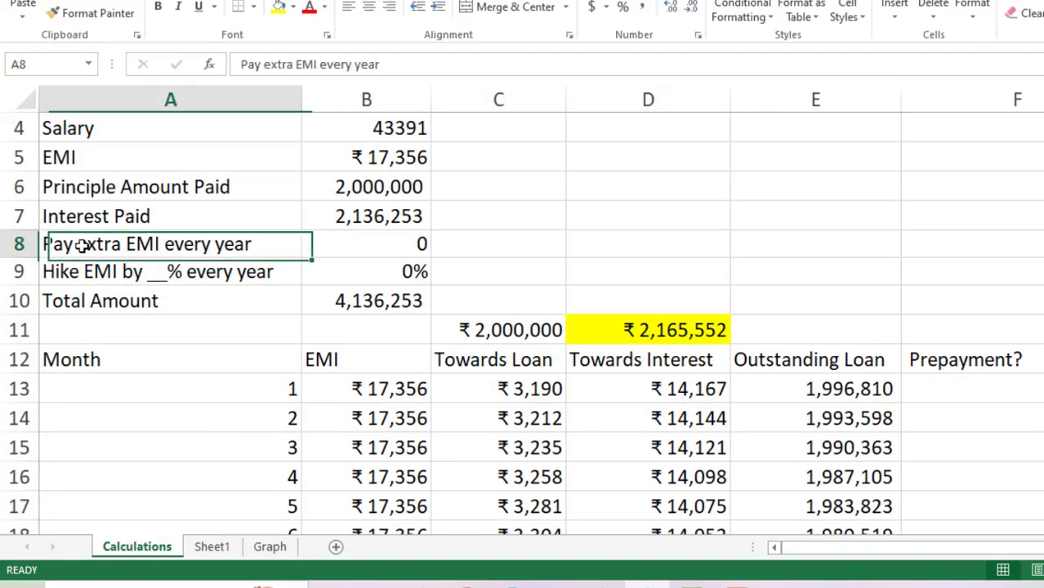
click(411, 245)
click(374, 394)
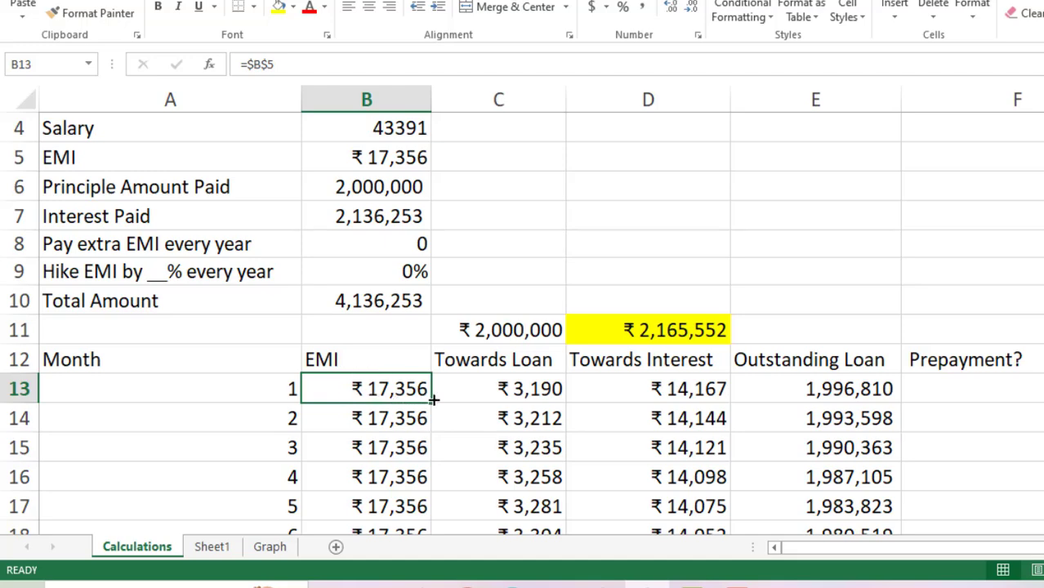
click(505, 359)
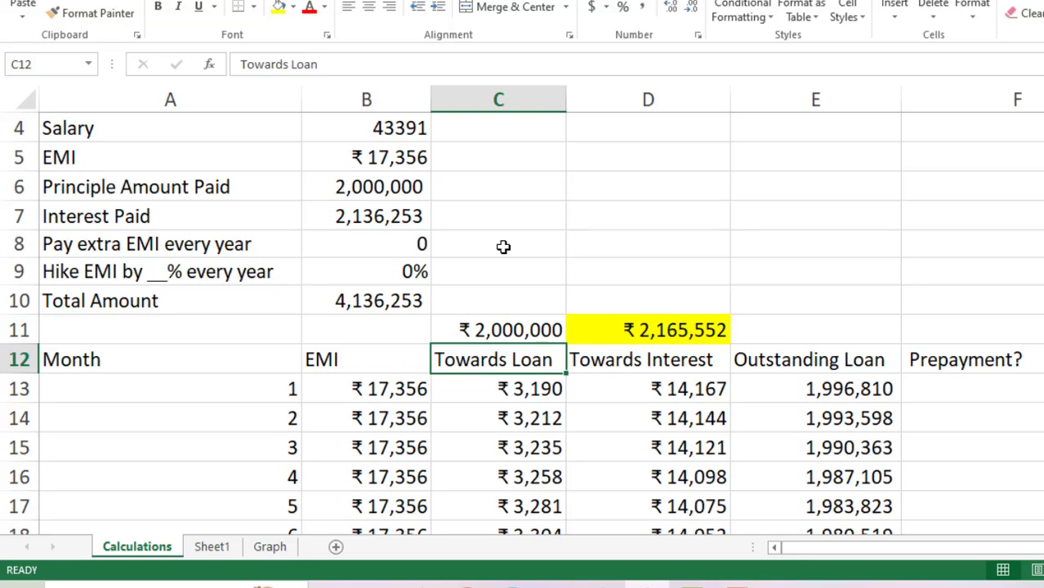
double_click(421, 245)
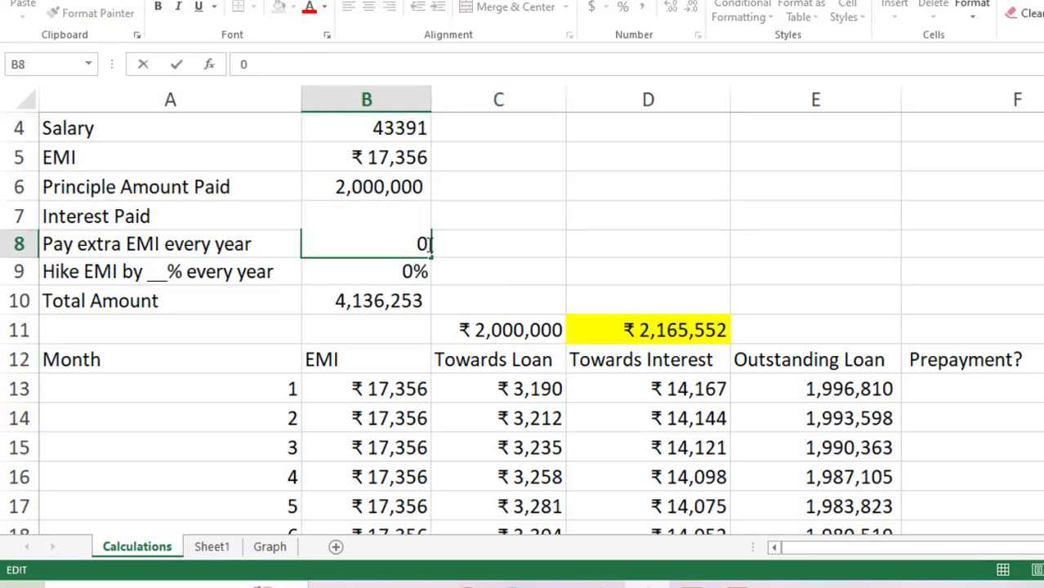
key(BackSpace)
click(760, 272)
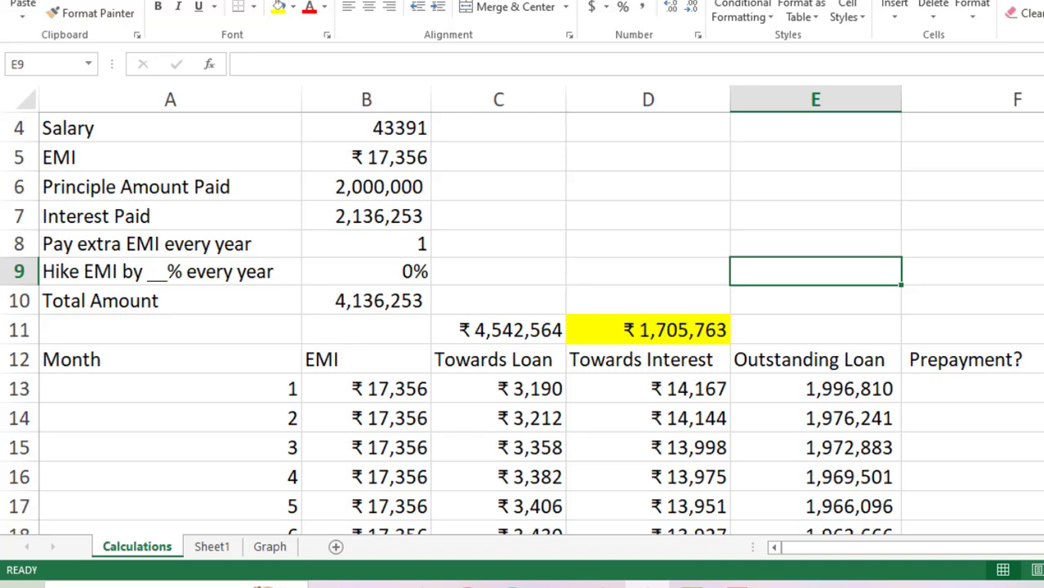
Step: Find the month in which the Outstanding Loan is fully repaid with the extra yearly EMI, and return to the loan summary
scroll(523, 327, up, 1)
scroll(523, 327, down, 15)
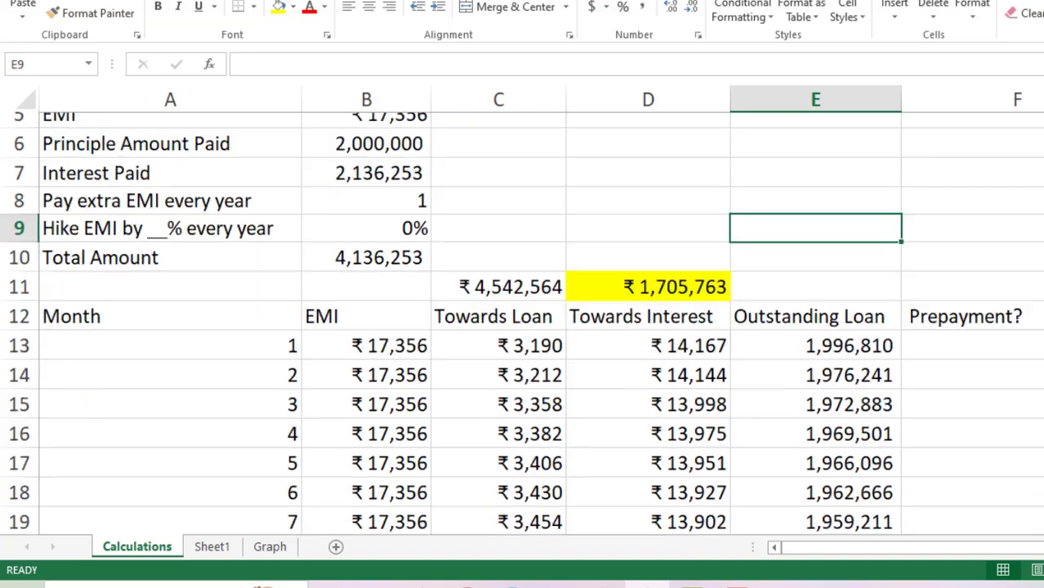
scroll(523, 327, down, 20)
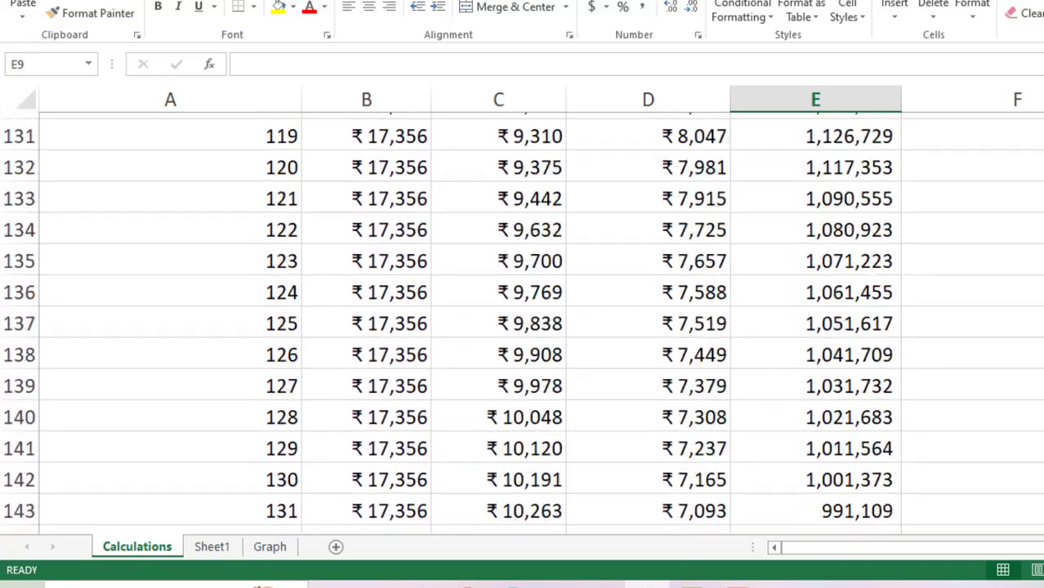
scroll(523, 327, down, 5)
scroll(523, 327, up, 4)
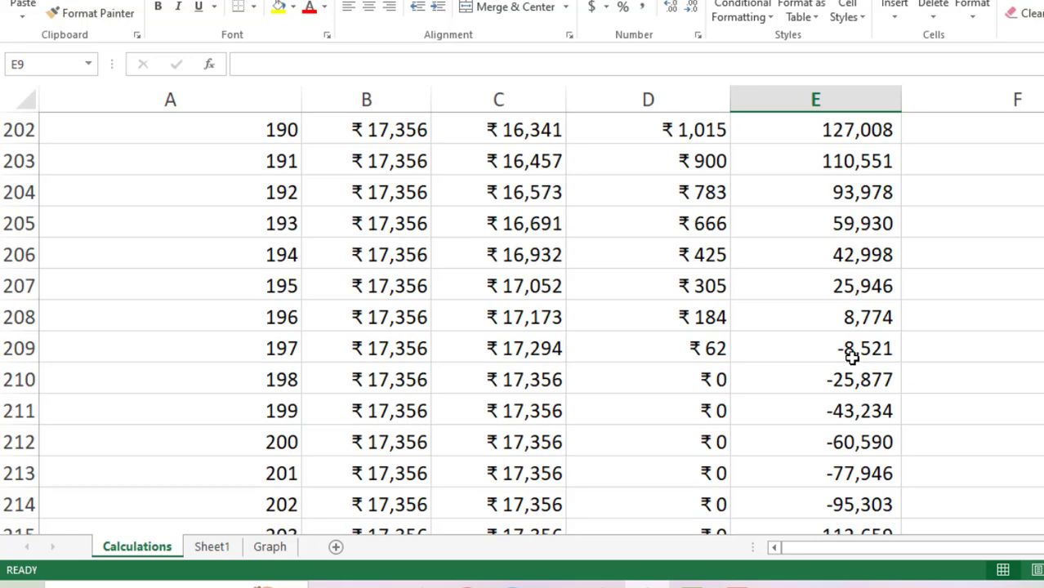
click(852, 357)
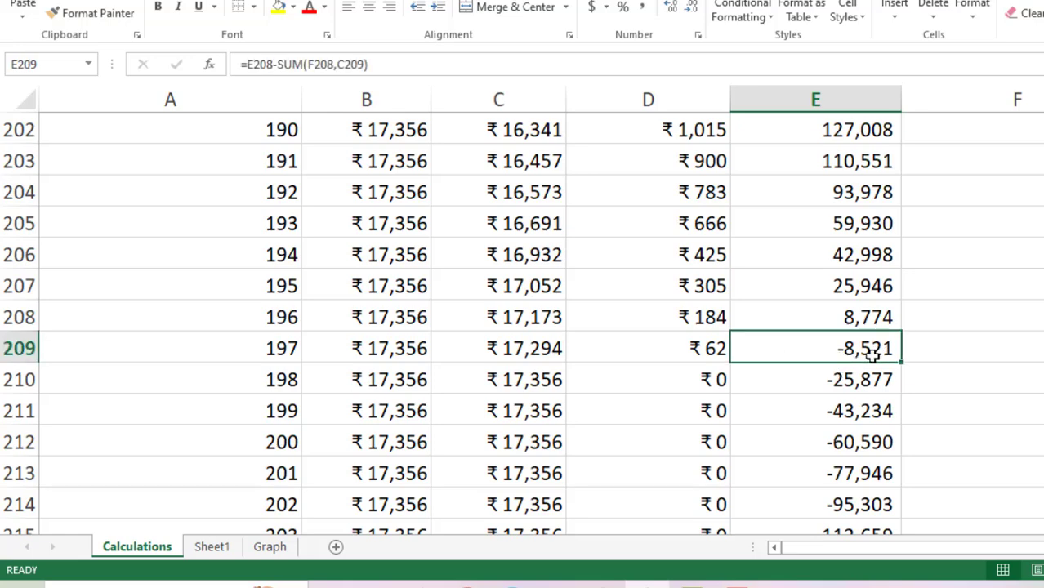
click(246, 345)
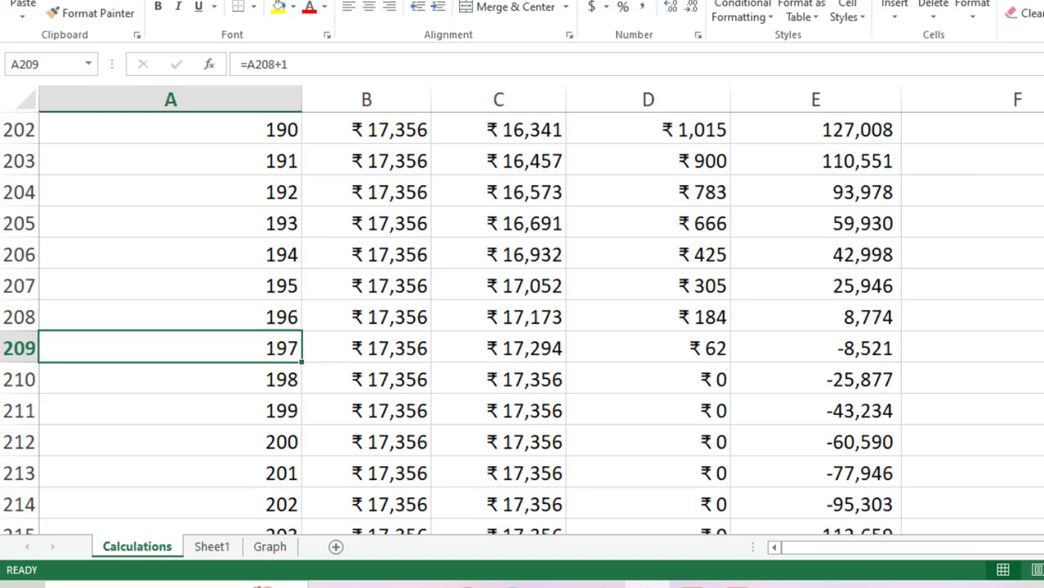
scroll(524, 324, up, 20)
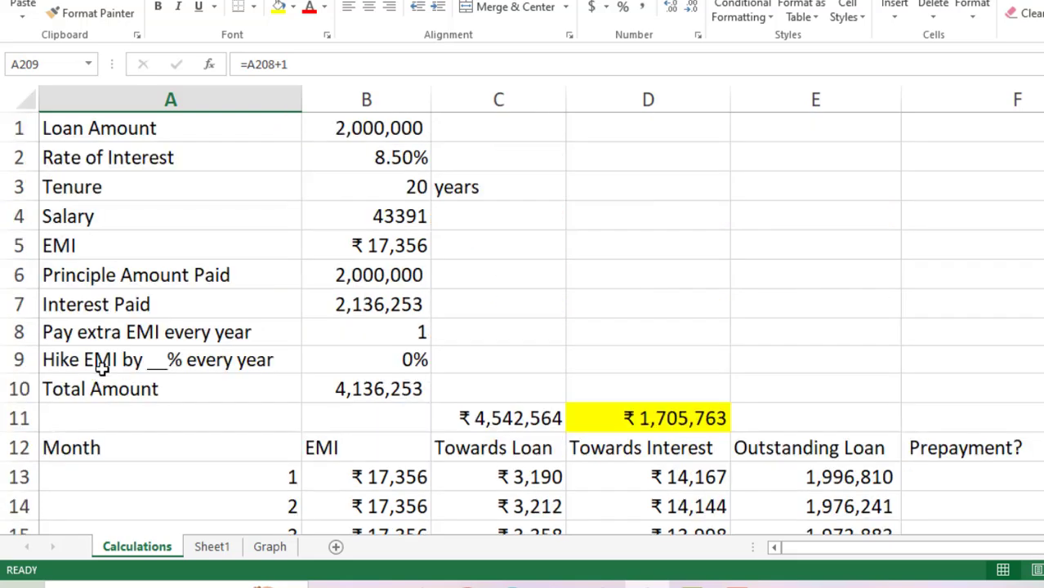
Step: Examine the yearly EMI hike setting, the Salary formula and the Tenure value in the loan summary
click(140, 367)
click(413, 361)
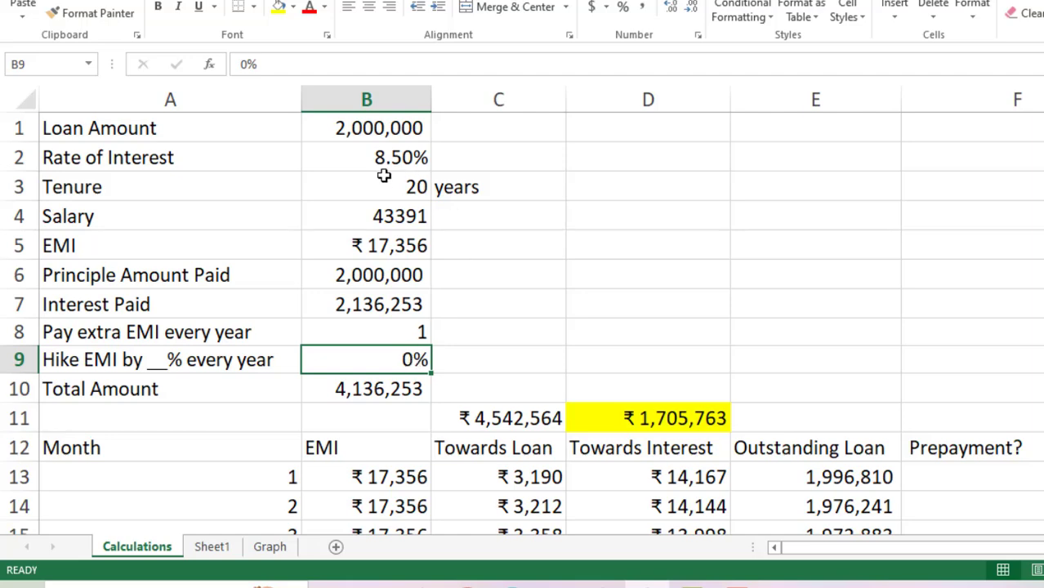
click(342, 214)
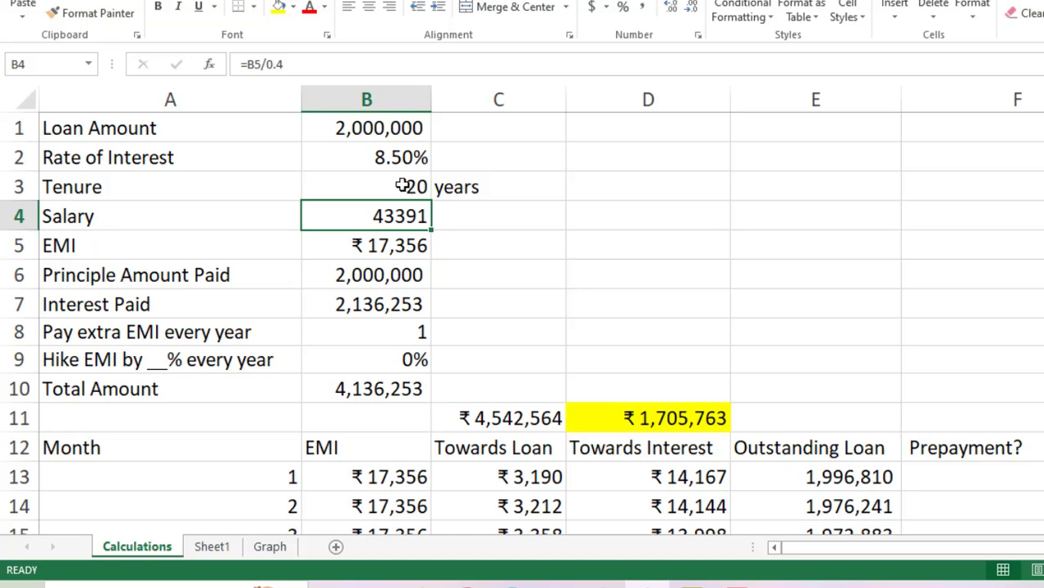
click(403, 187)
click(398, 214)
Step: Set the Hike EMI every year percentage to 5%
click(415, 359)
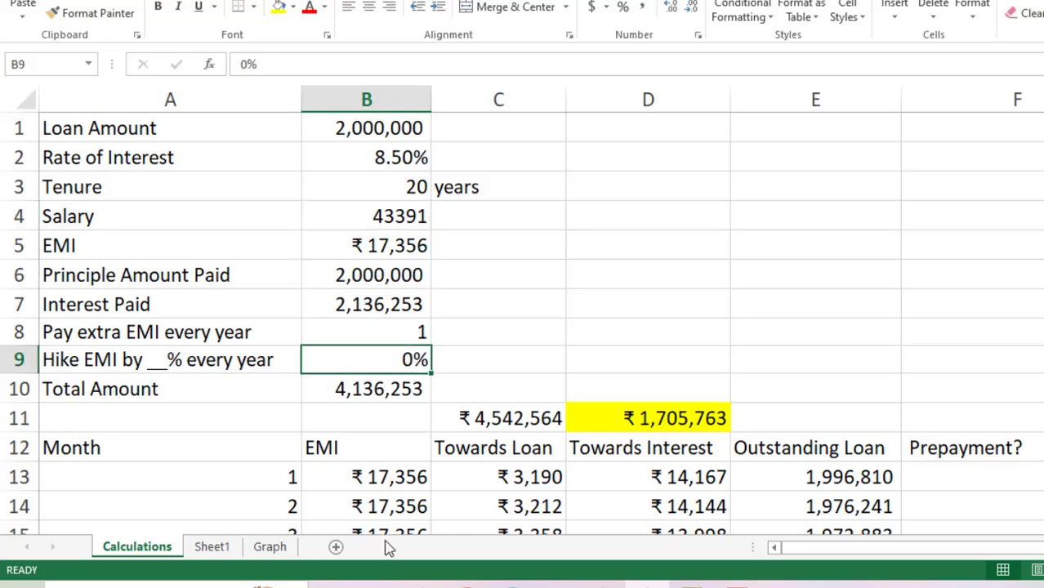
double_click(415, 359)
key(BackSpace)
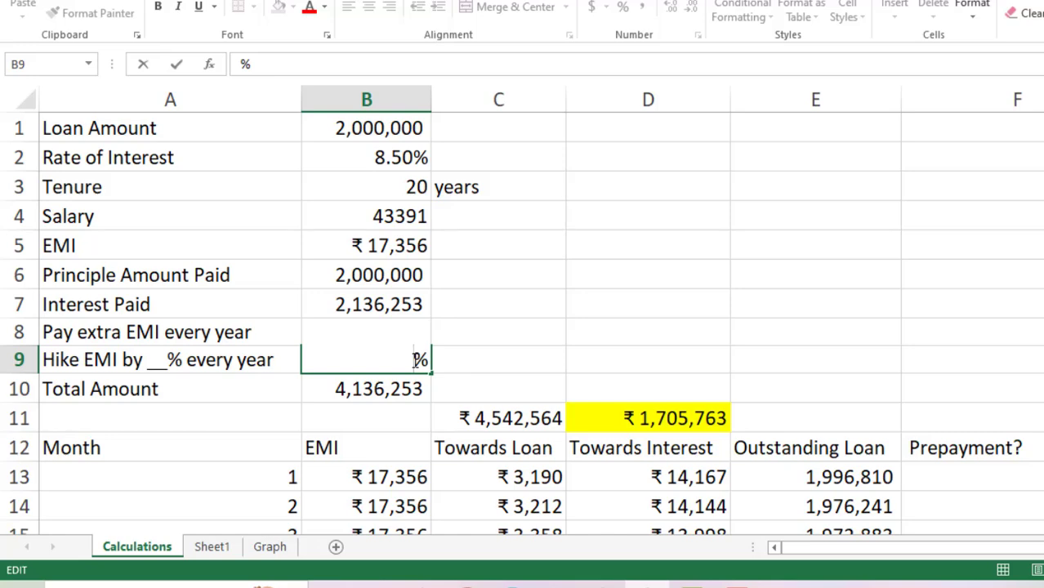
text(5)
click(678, 354)
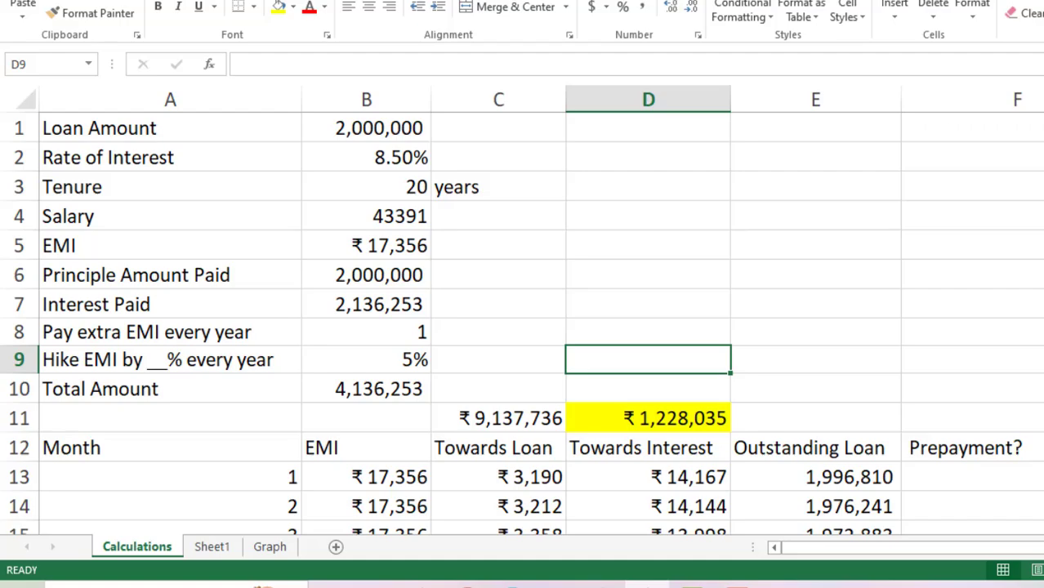
Step: Find where the Outstanding Loan turns negative with the hiked EMI, and select the last positive-balance row from Month to Outstanding Loan
scroll(523, 319, down, 20)
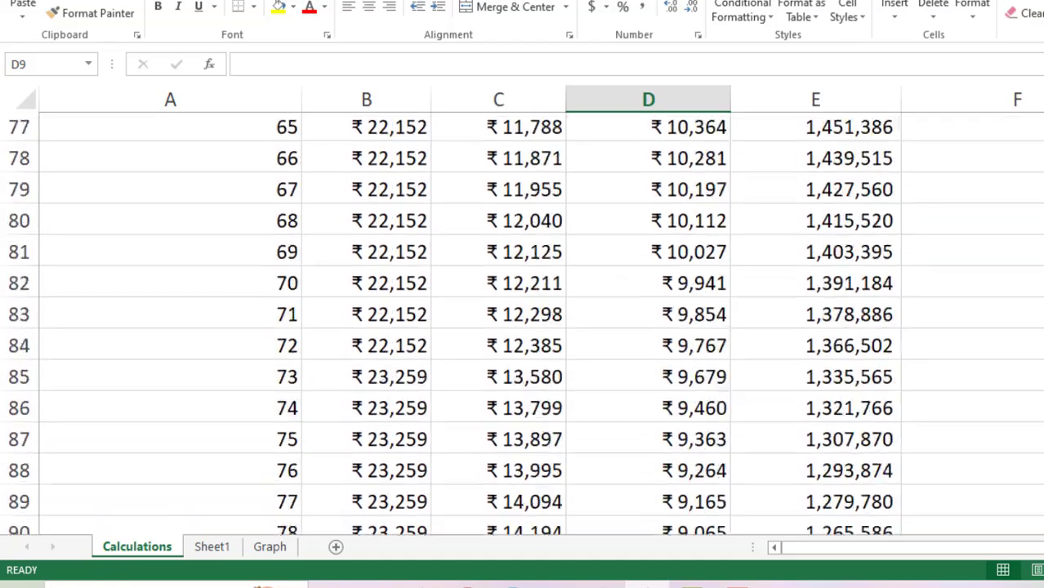
scroll(523, 319, down, 16)
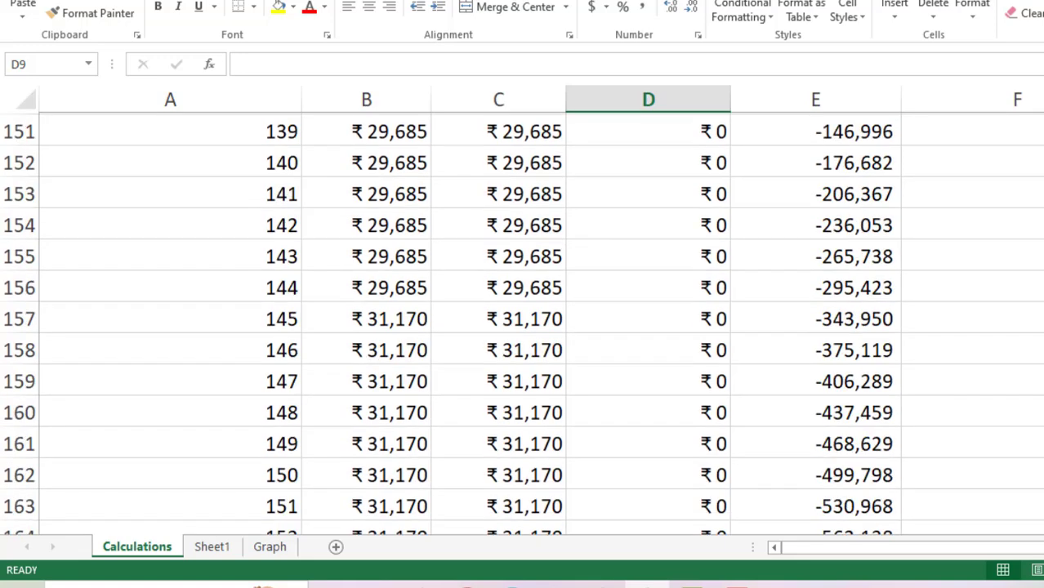
scroll(524, 319, up, 3)
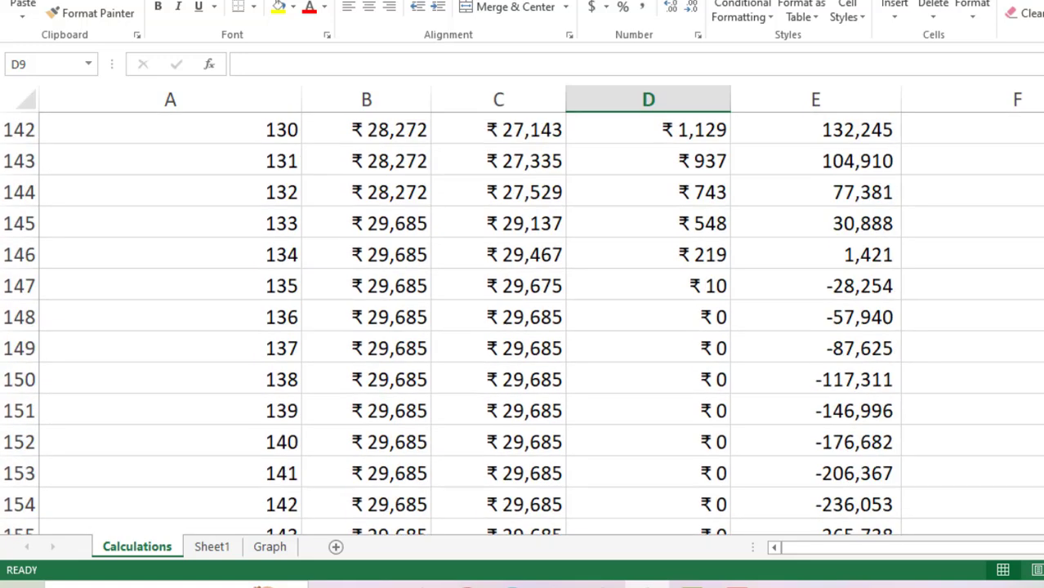
click(804, 287)
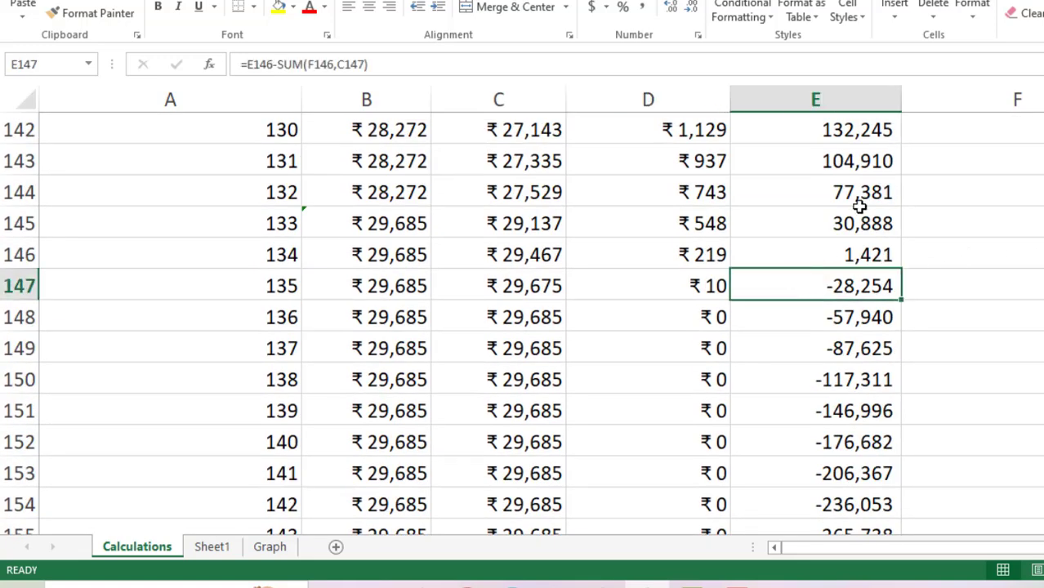
click(829, 249)
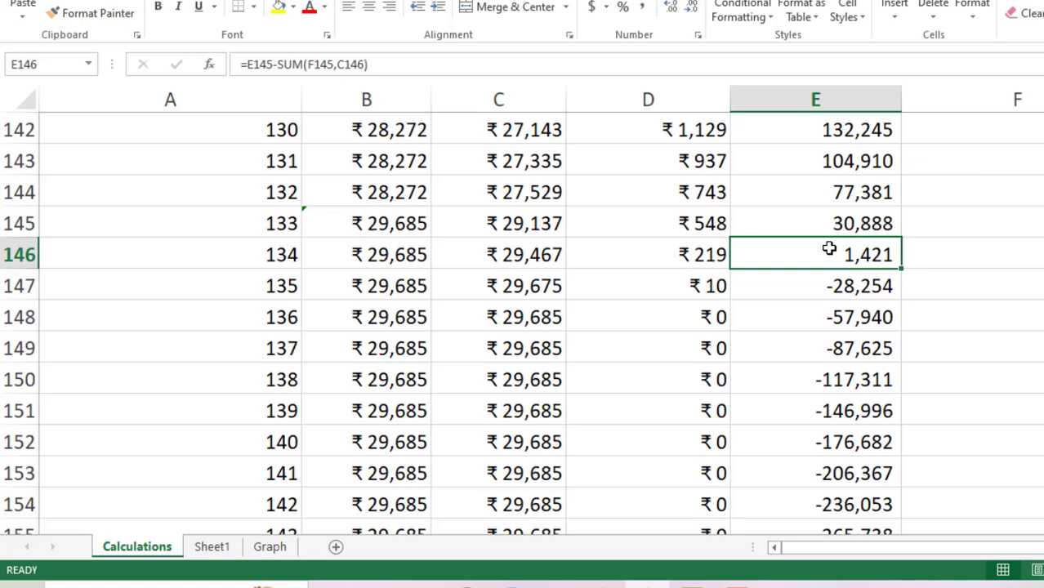
click(217, 254)
drag(249, 255, 820, 253)
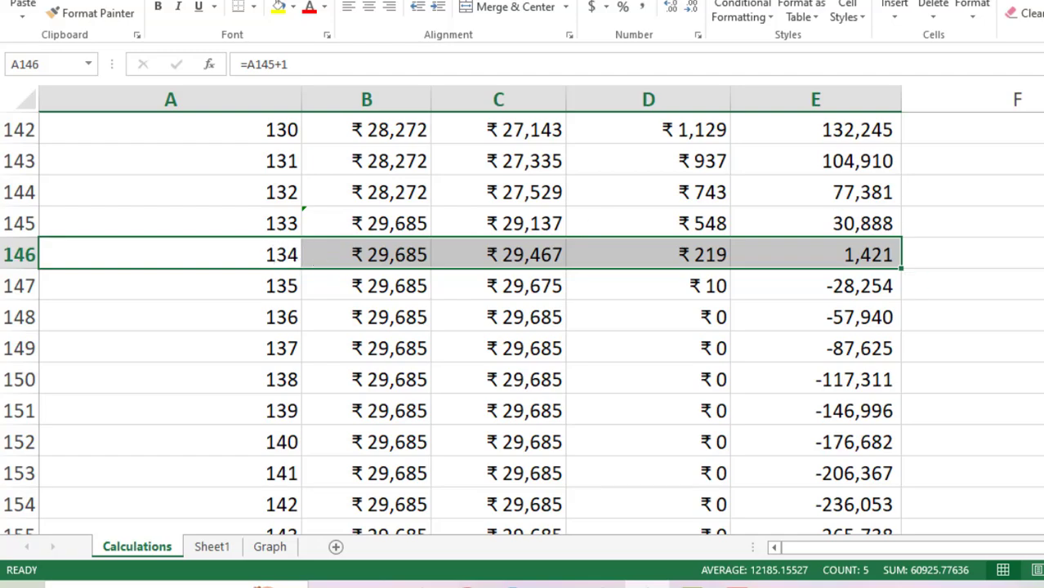
Step: Return to the loan summary and check the Towards Interest total resulting from the extra EMI and yearly hike
scroll(523, 318, up, 20)
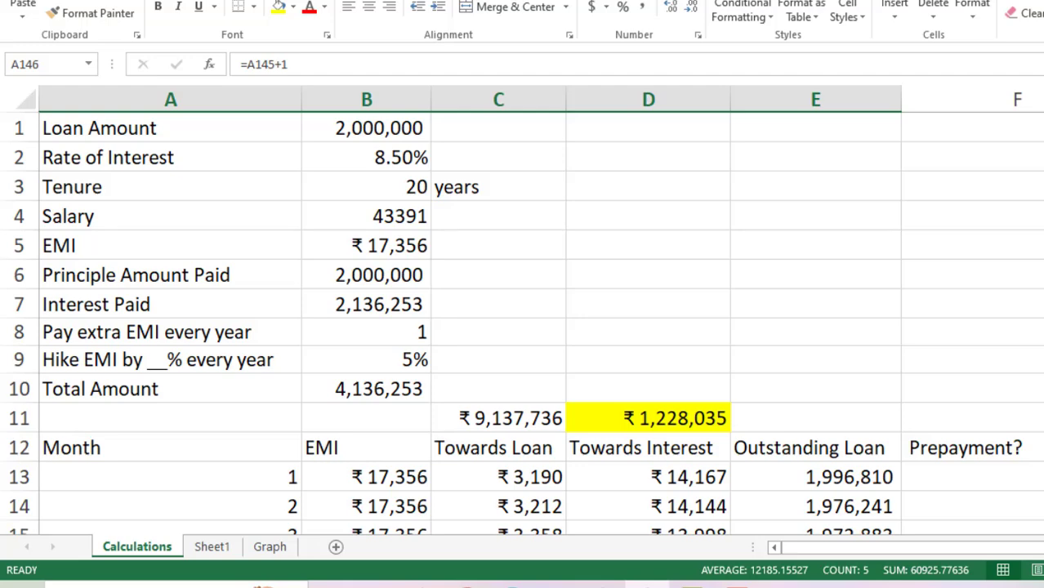
scroll(523, 319, down, 3)
scroll(987, 138, up, 1)
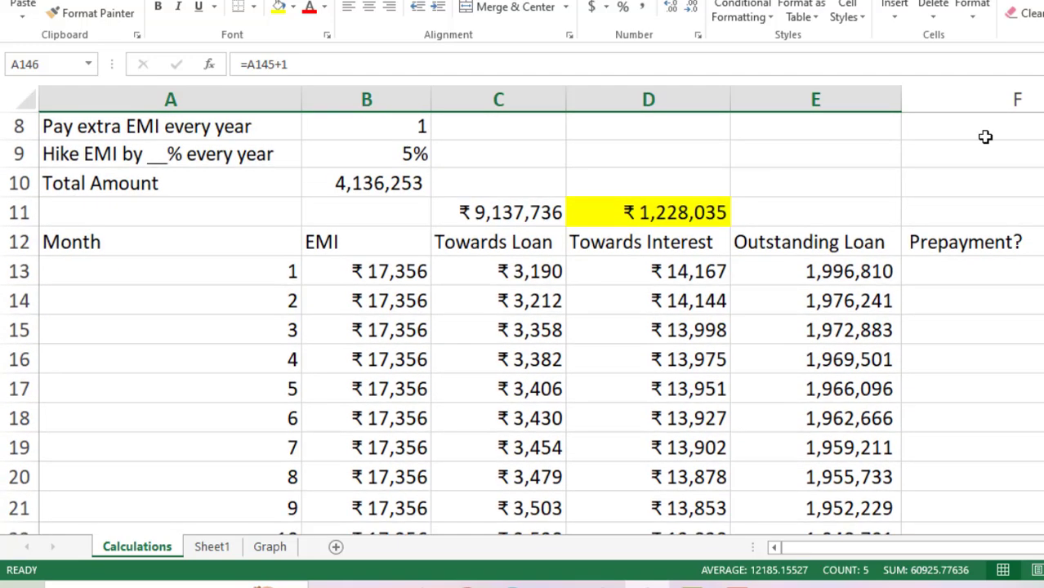
click(656, 214)
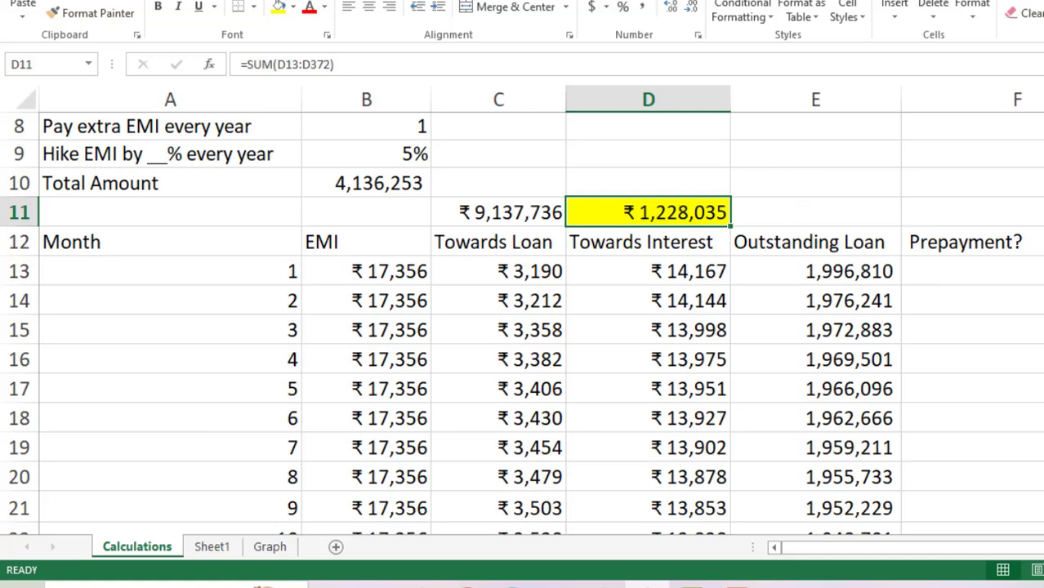
scroll(523, 319, up, 3)
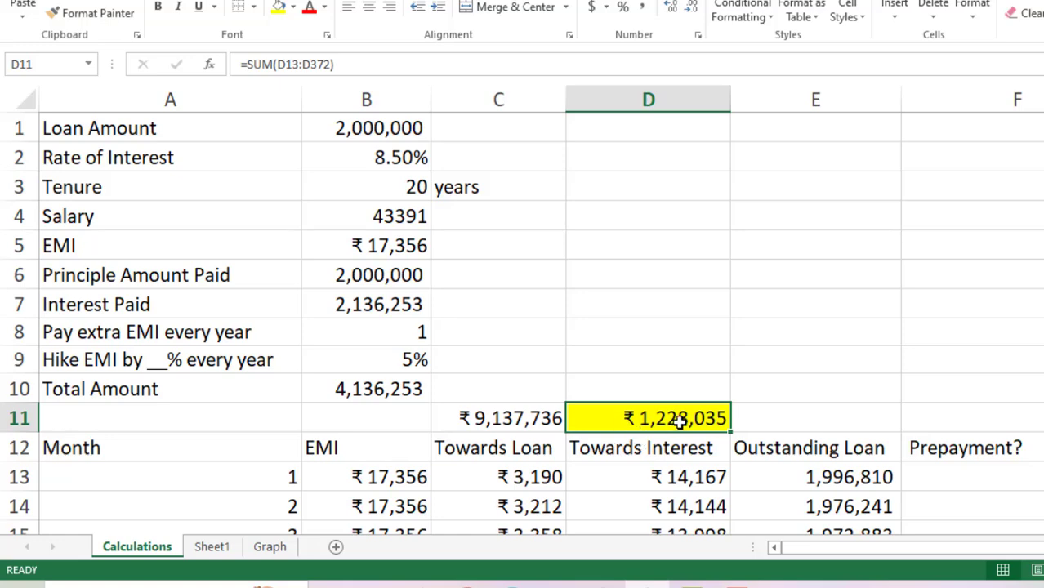
click(840, 284)
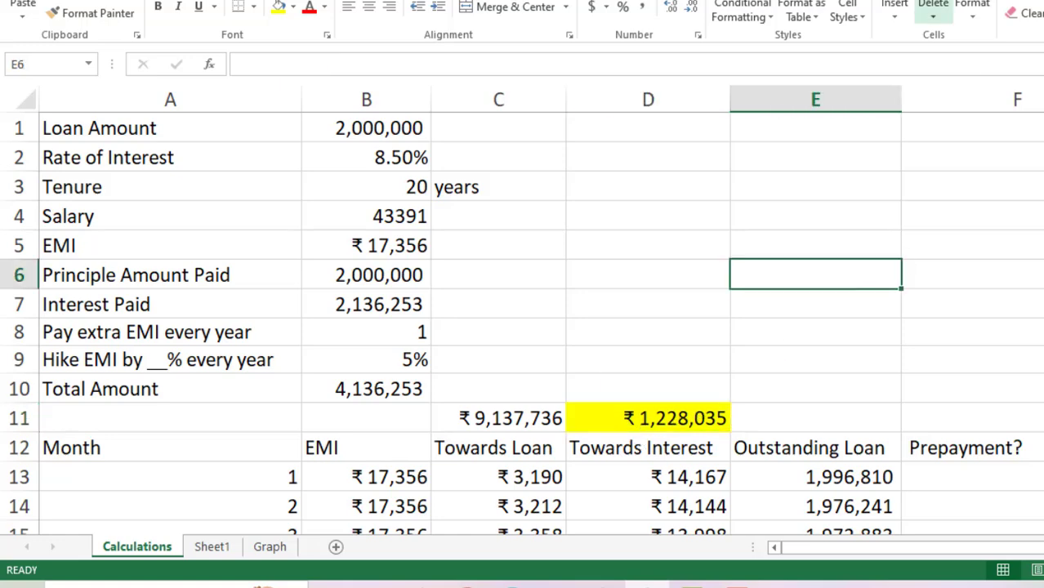